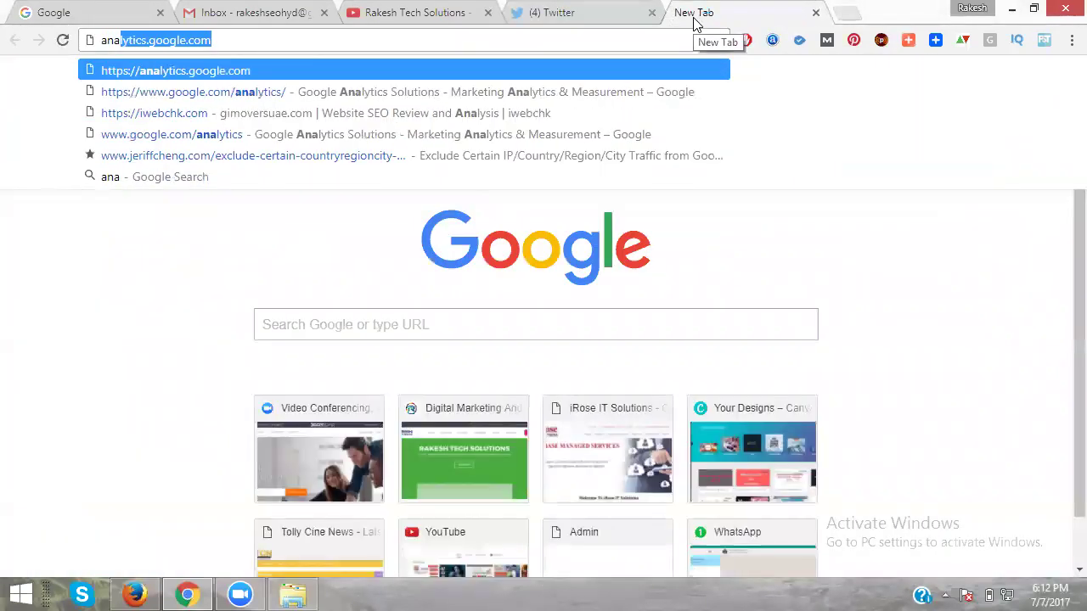
Open the Twitter Analytics account home at analytics.twitter.com, correcting the misspelled address.
text(alytics.twitter.com)
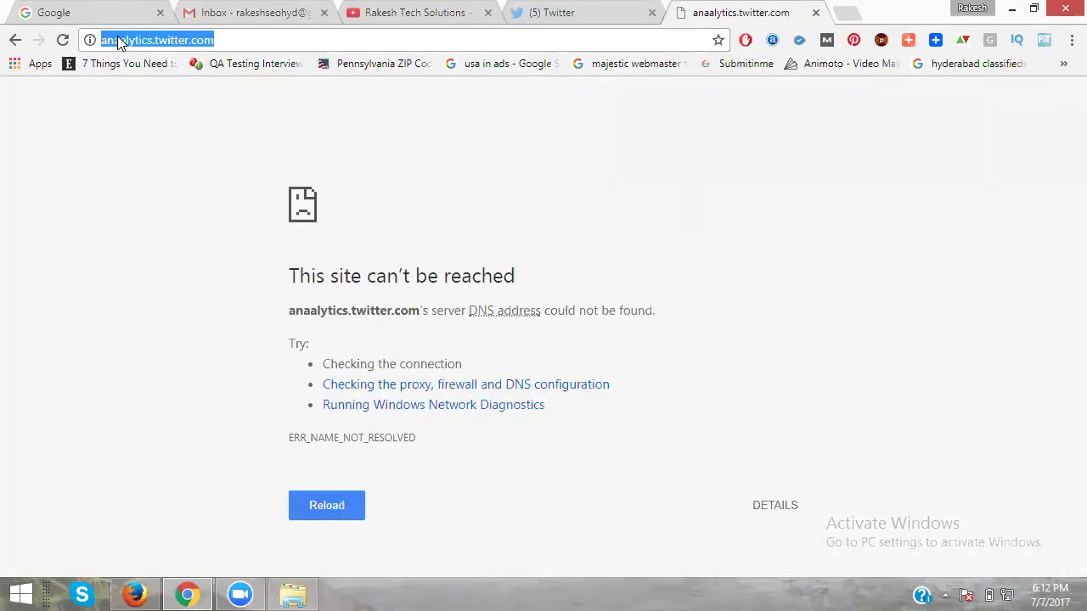
click(119, 37)
key(BackSpace)
key(Return)
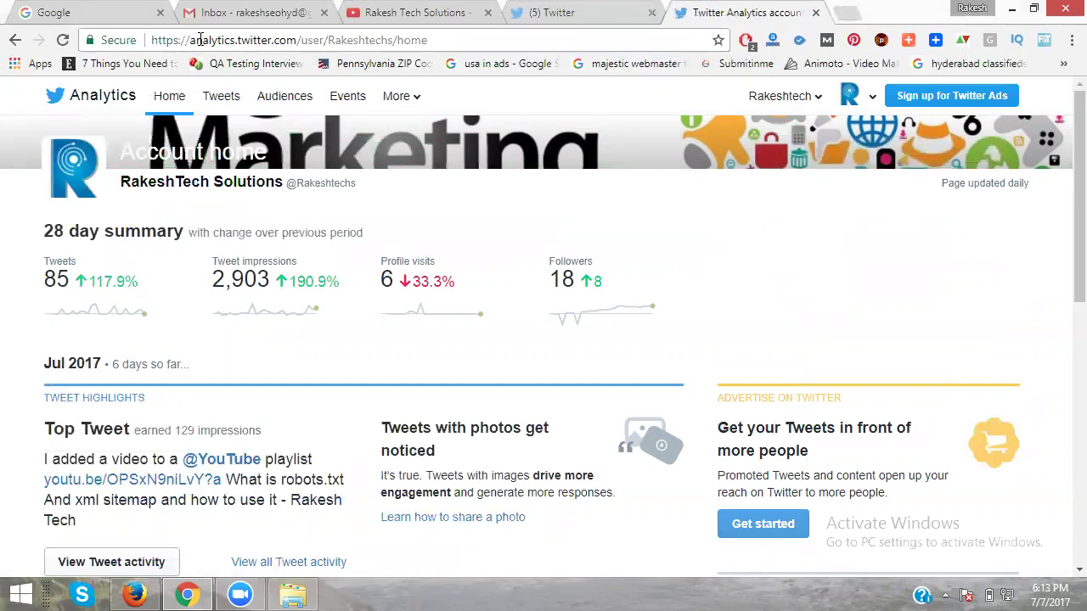
drag(190, 40, 293, 35)
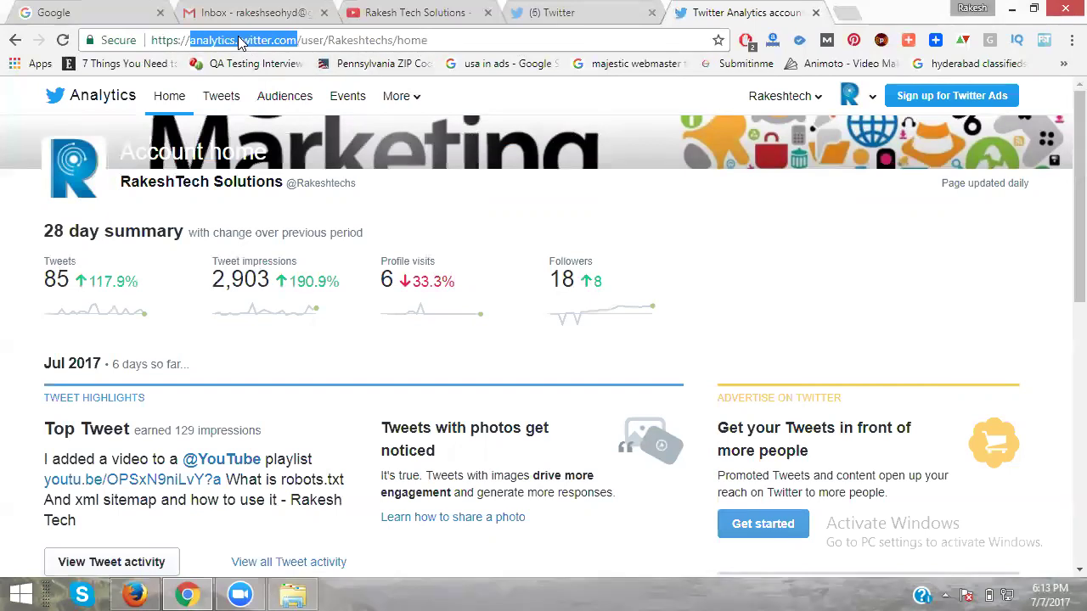
Sign up for Twitter Ads, create a Followers campaign, and name it "followers".
click(943, 96)
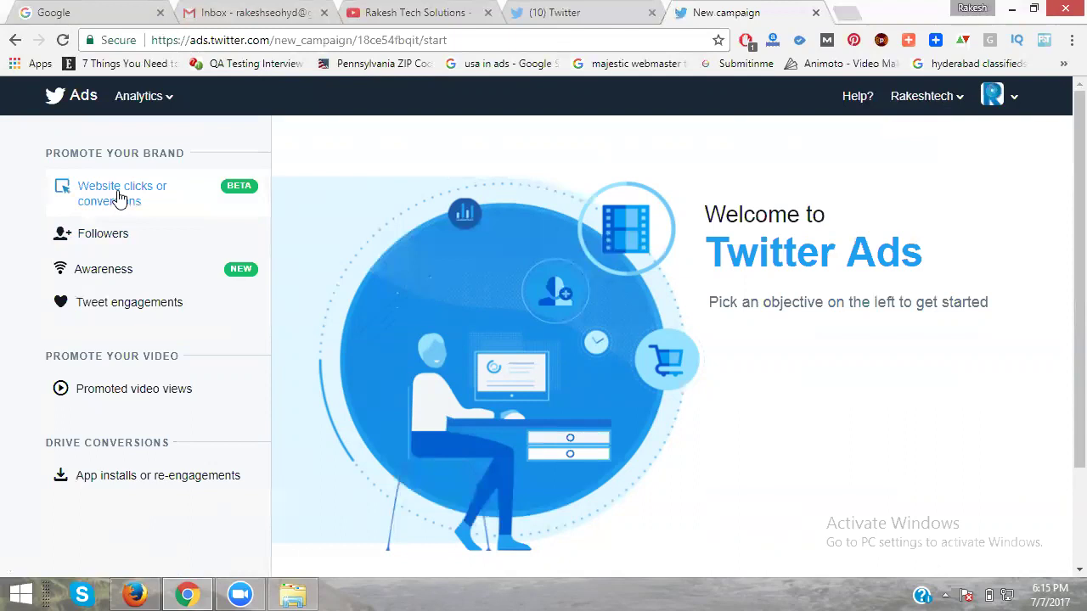
click(108, 246)
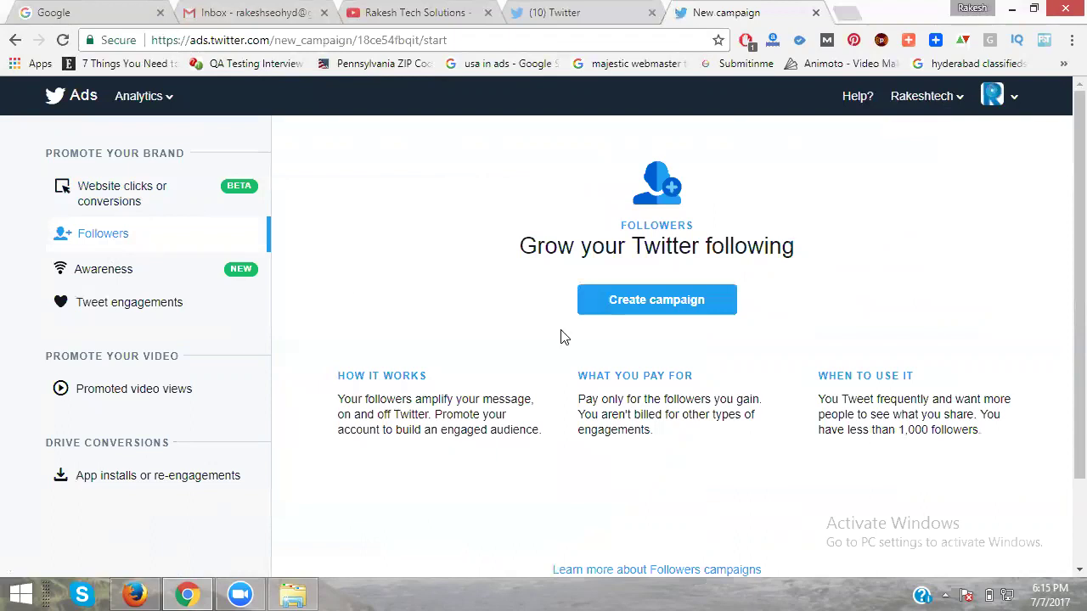
click(693, 309)
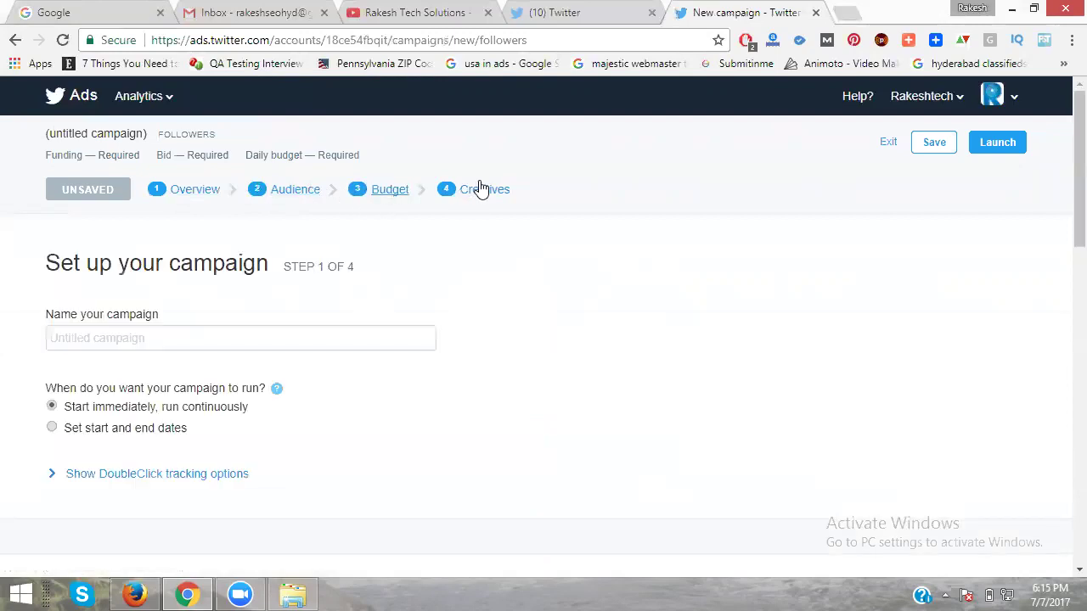
click(135, 339)
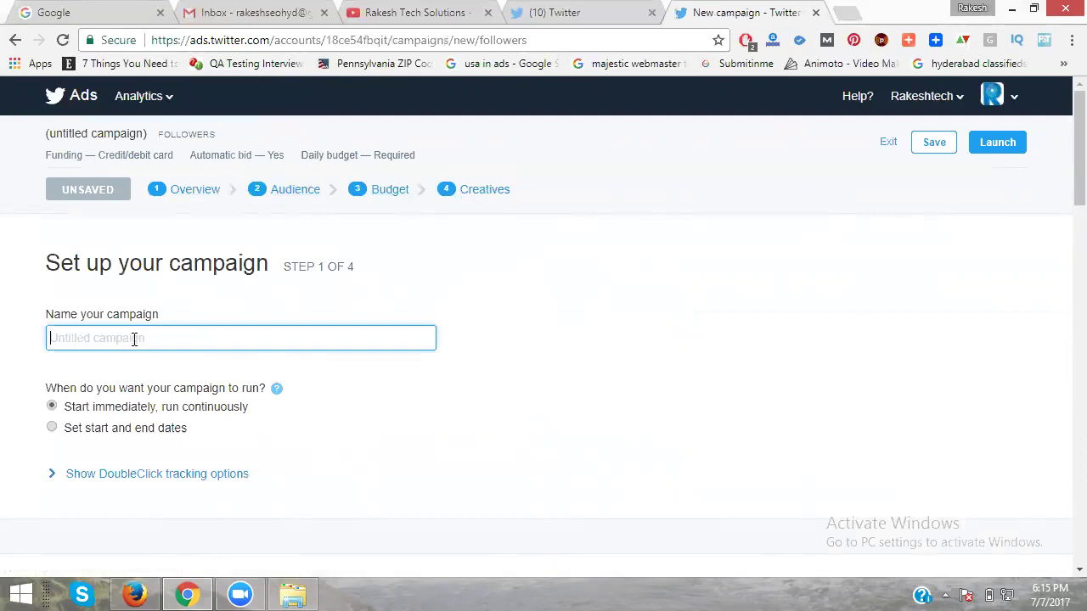
text(followers)
Schedule the campaign with start and end dates, ending on 9 Jul 2017, and expand the DoubleClick tracking options.
scroll(134, 339, down, 1)
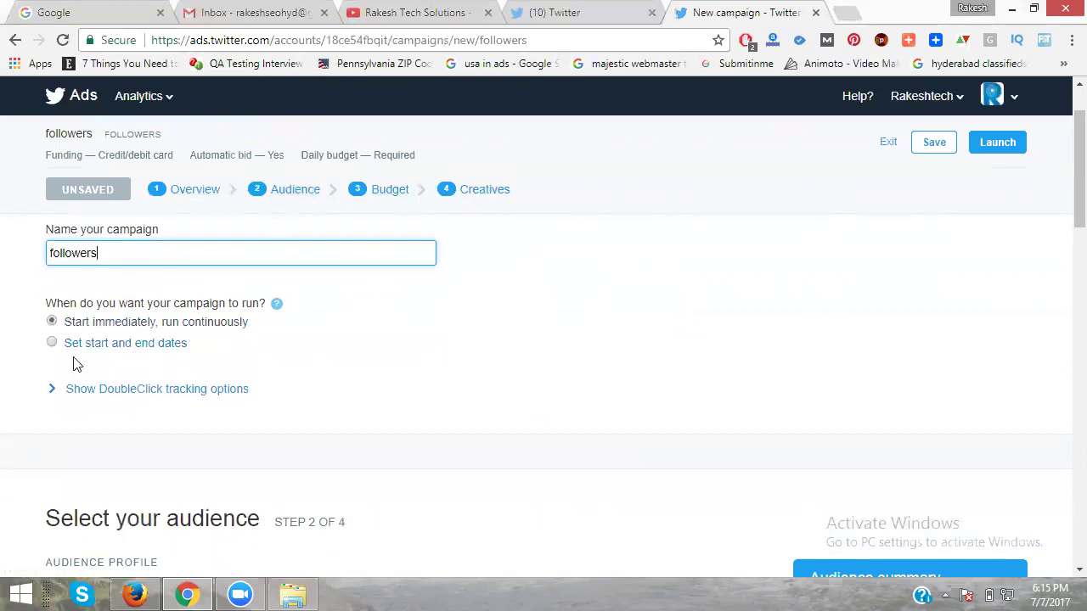
click(51, 343)
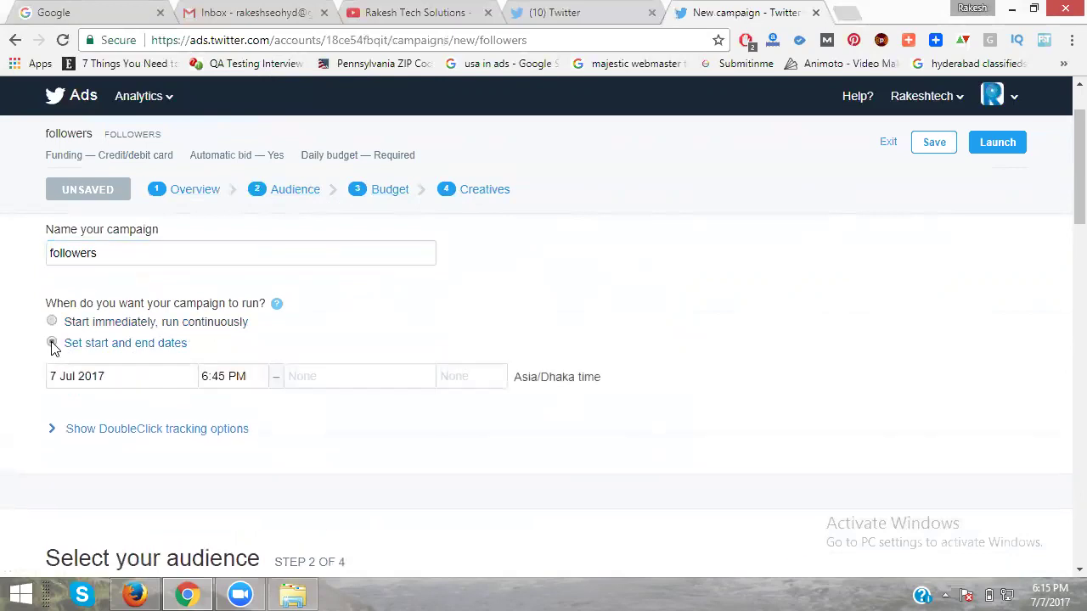
click(363, 375)
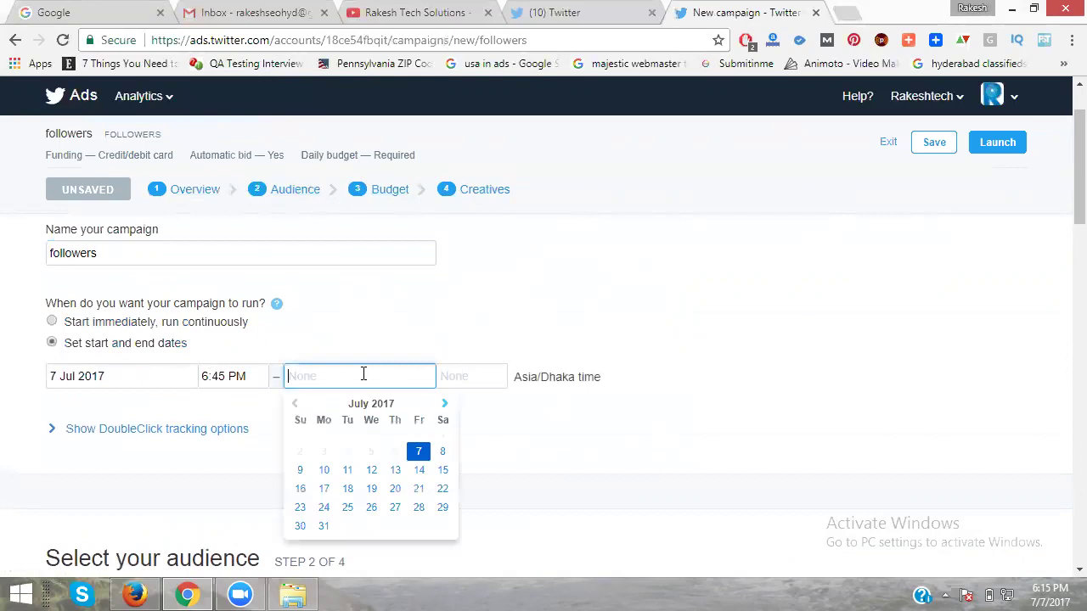
click(301, 471)
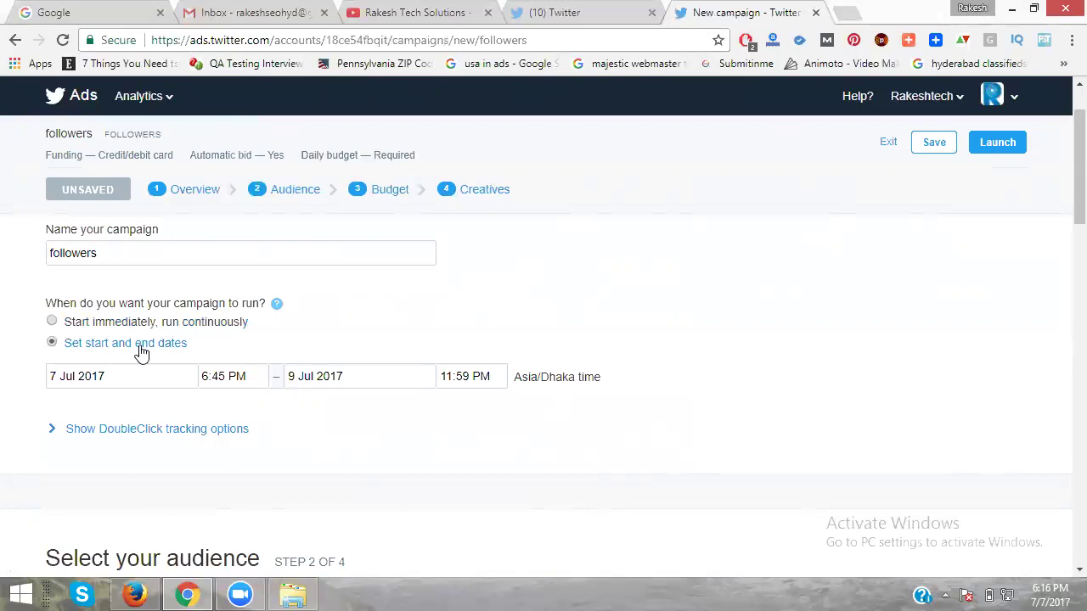
scroll(186, 332, down, 2)
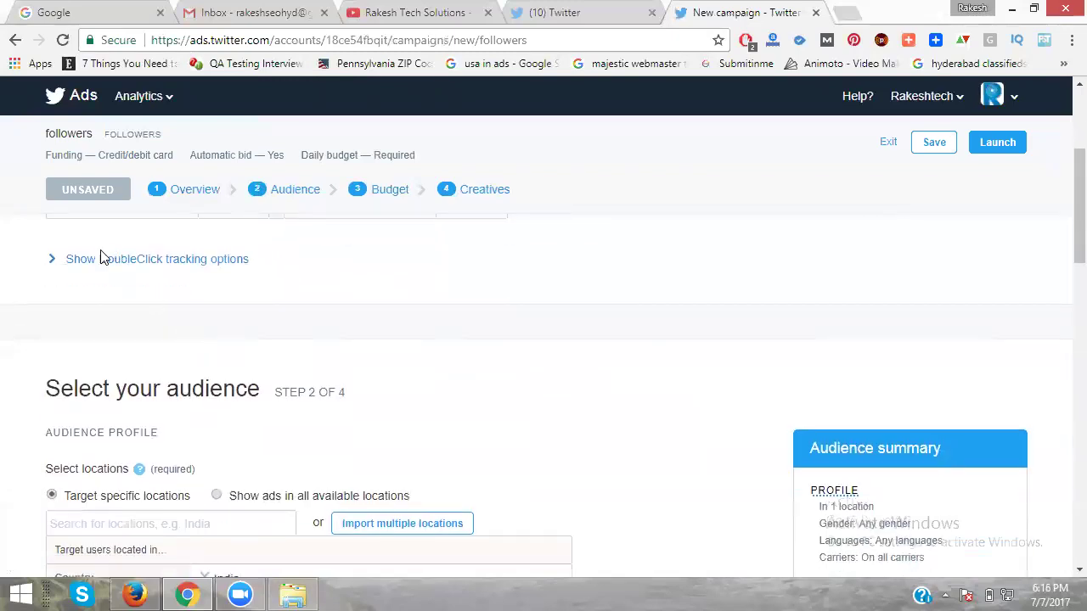
click(52, 264)
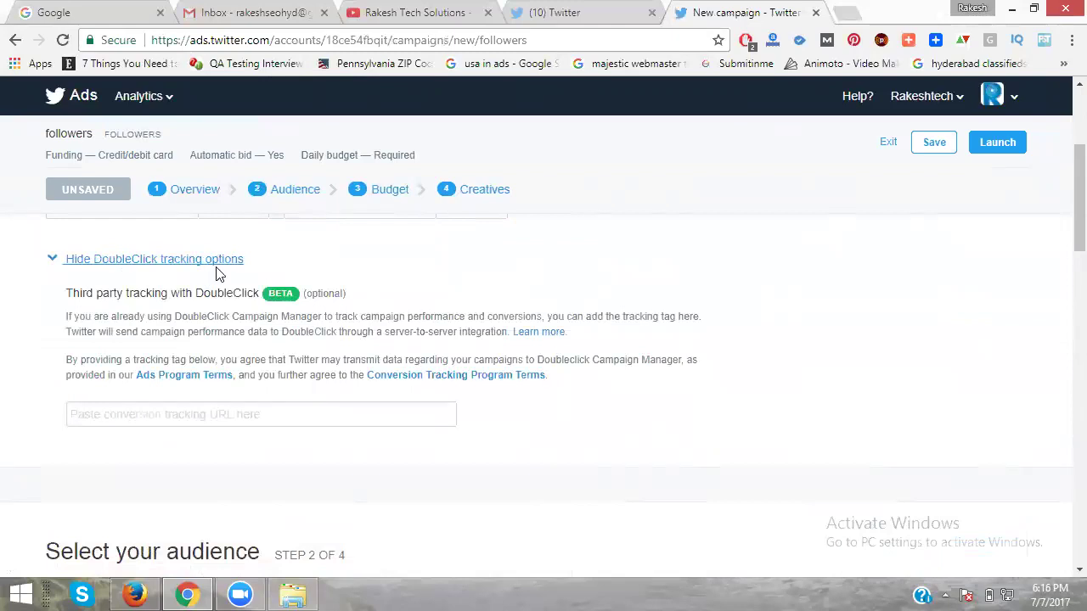
Replace India with the metro area Hyderabad, India as the targeted location in the audience profile.
scroll(223, 289, down, 4)
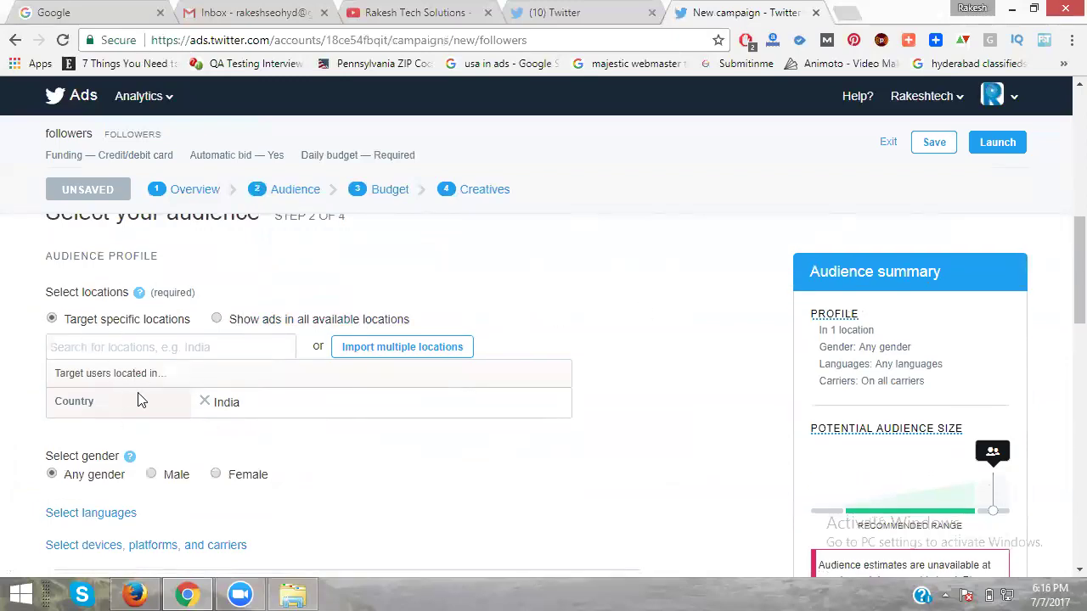
click(205, 402)
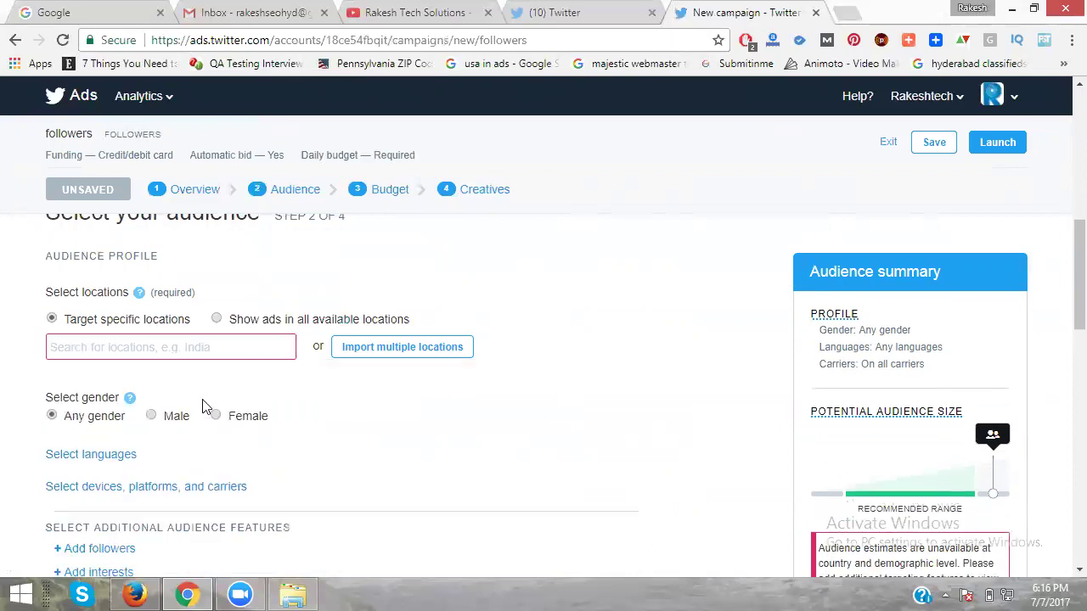
click(161, 346)
text(hyderabad)
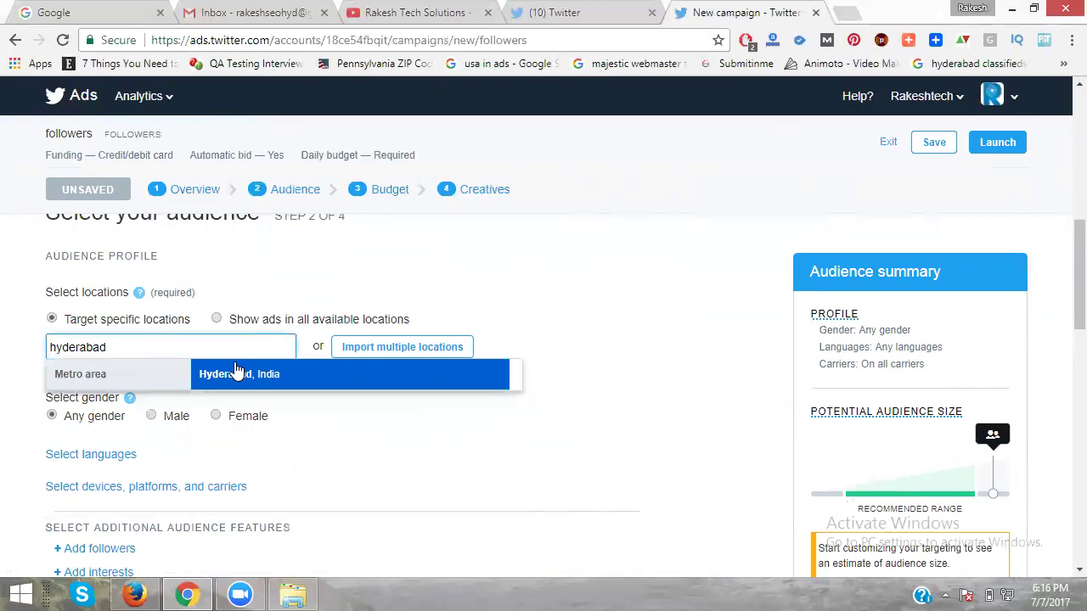
click(237, 373)
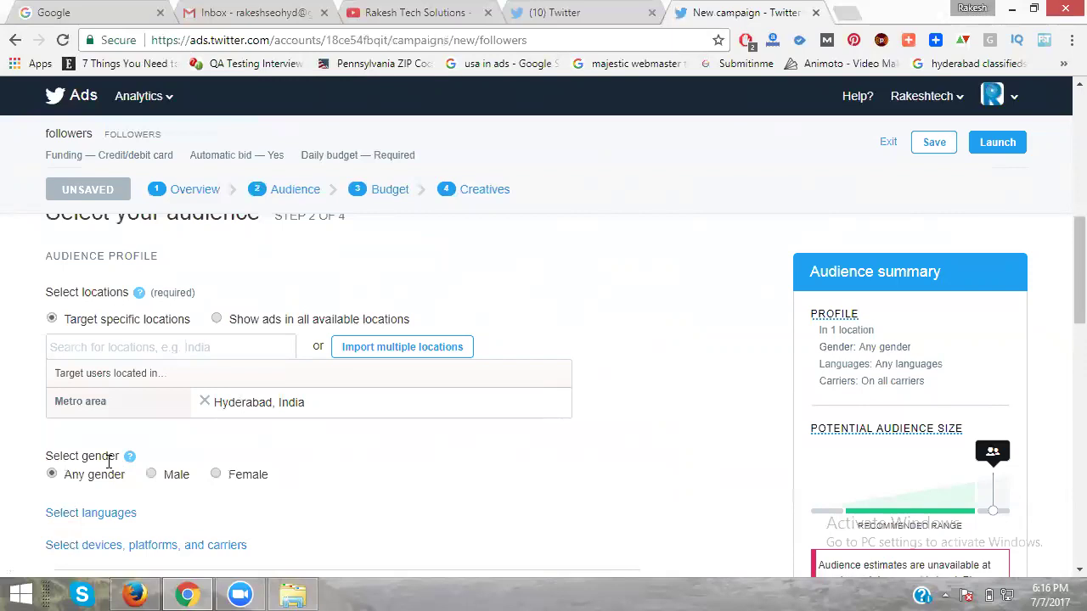
Add follower targeting and interest targeting to the additional audience features.
scroll(108, 460, down, 2)
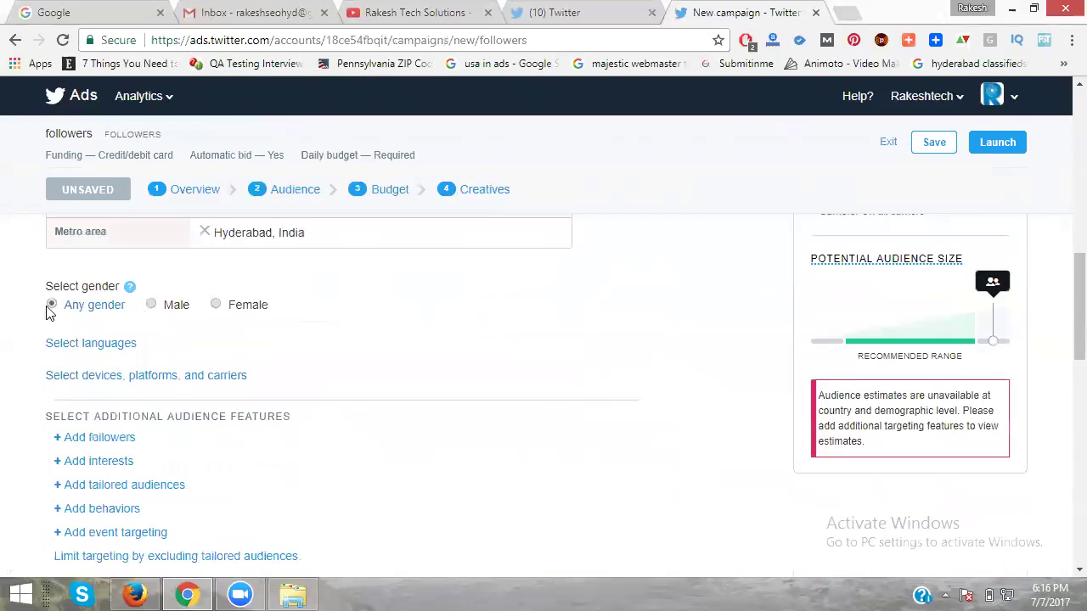
scroll(47, 313, down, 2)
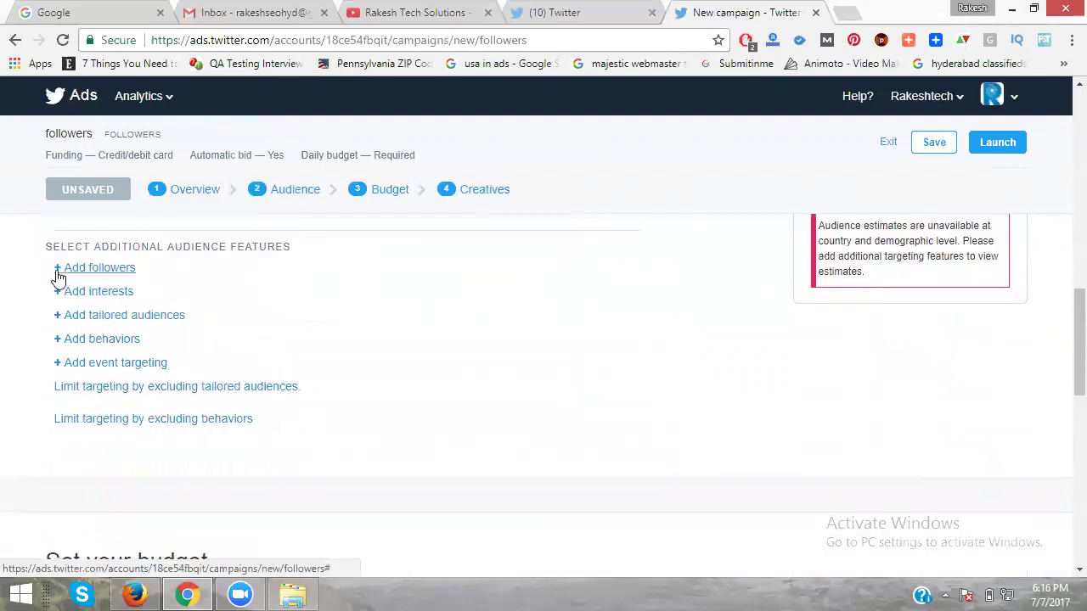
click(60, 270)
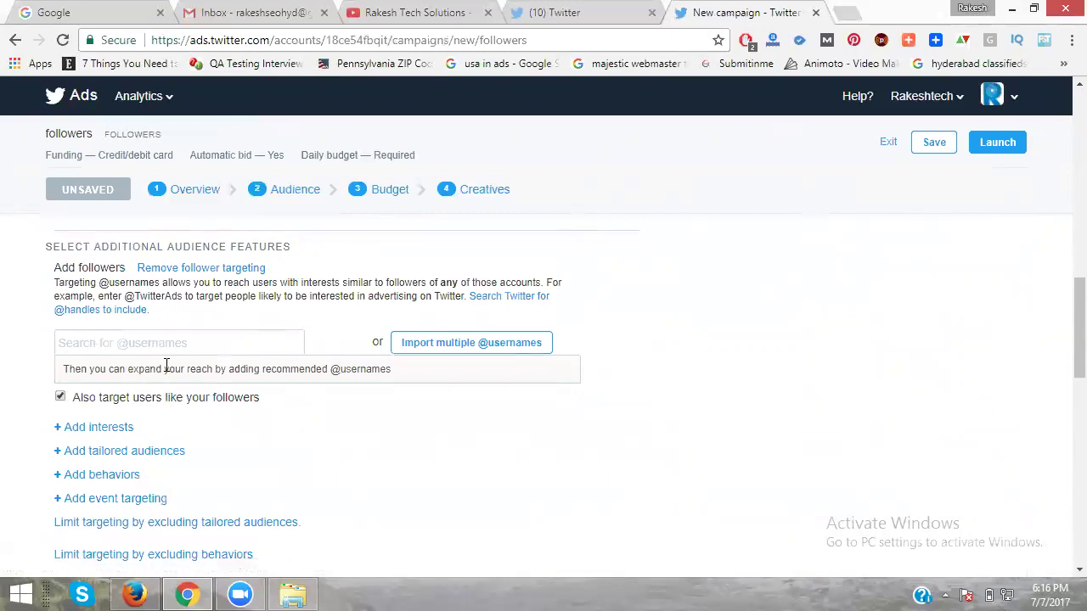
scroll(166, 365, down, 2)
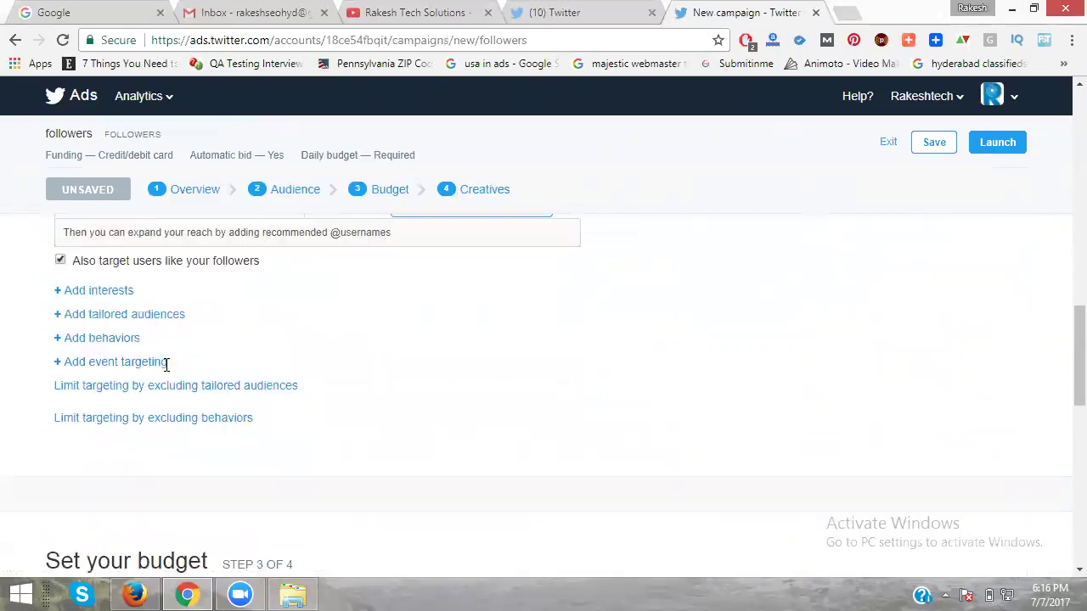
click(57, 263)
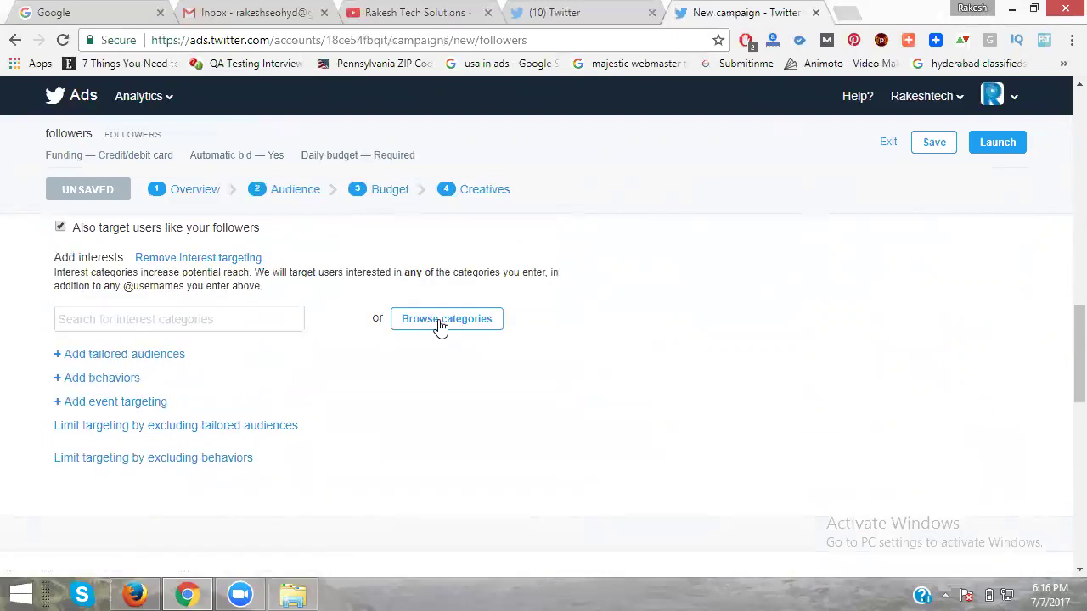
Add tailored audiences, check the option to create a list audience, and stay in the campaign without saving a draft.
click(57, 354)
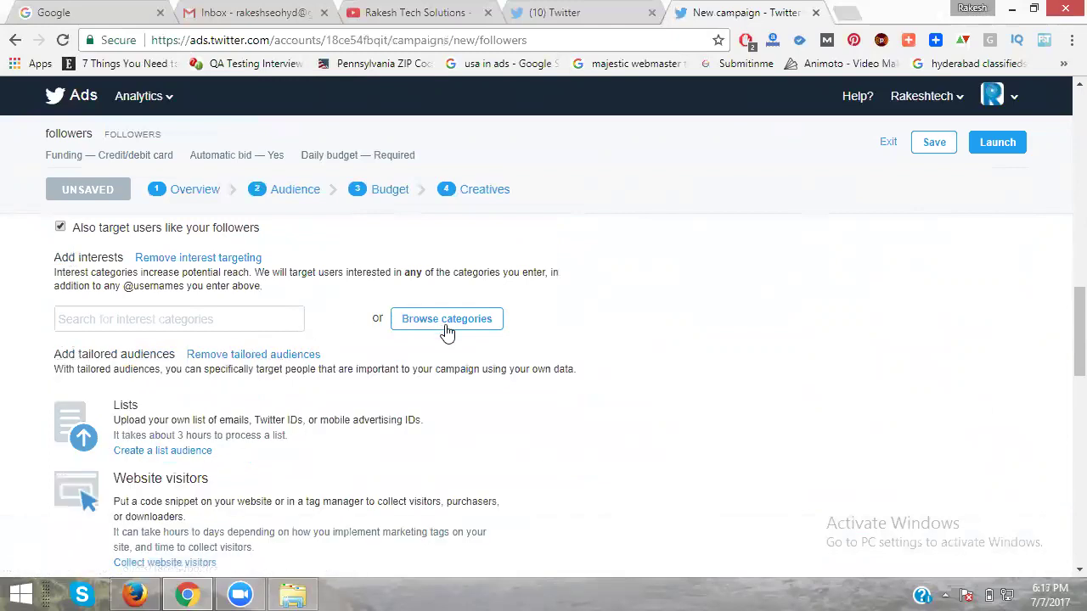
click(178, 453)
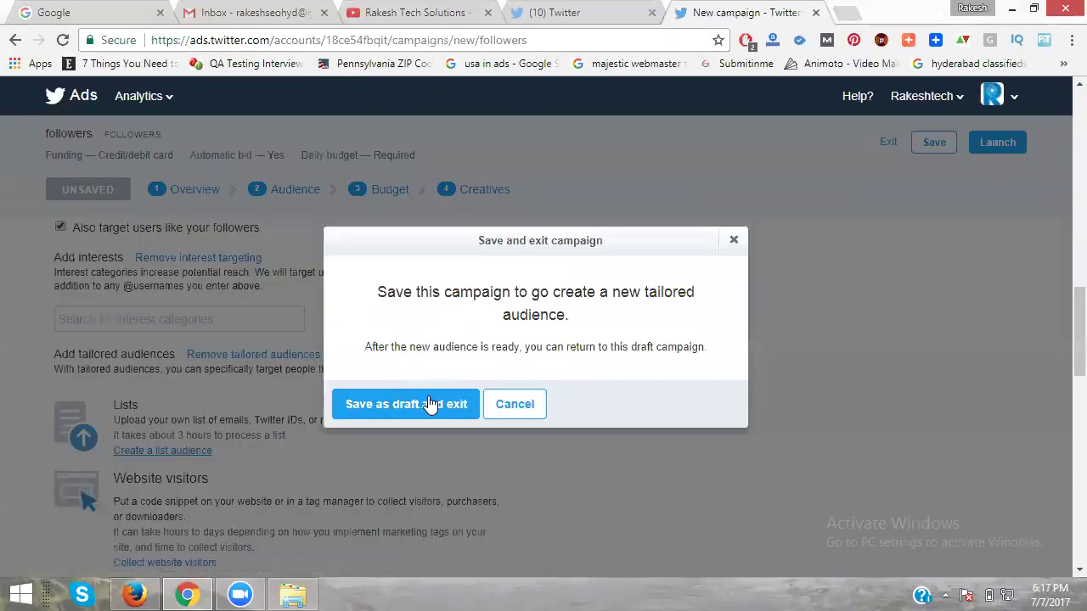
click(514, 404)
Add behavior targeting to the audience and review its market and category options.
scroll(449, 364, down, 3)
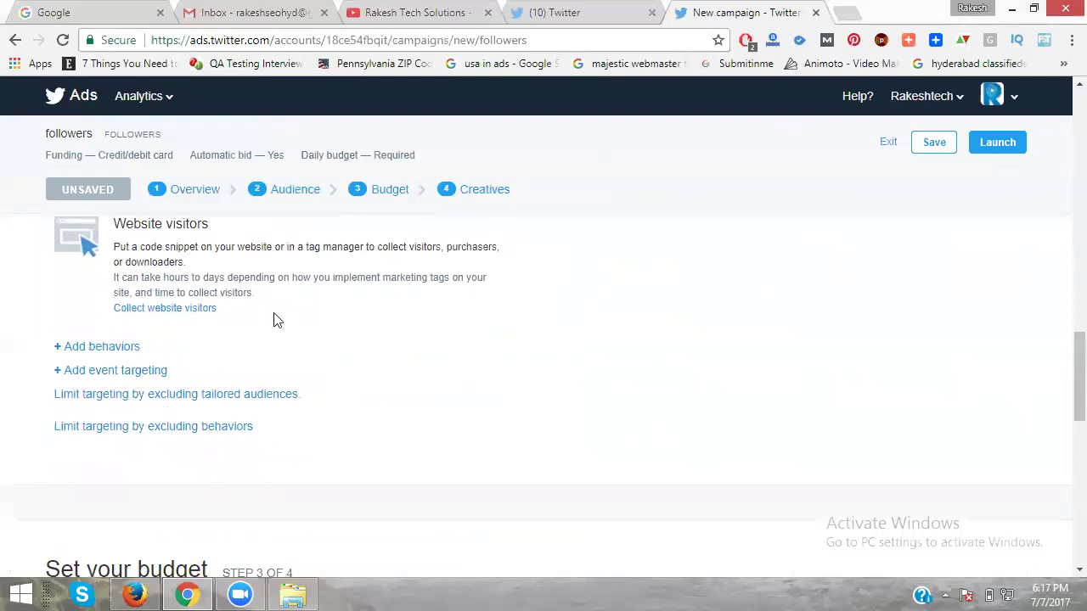
click(58, 346)
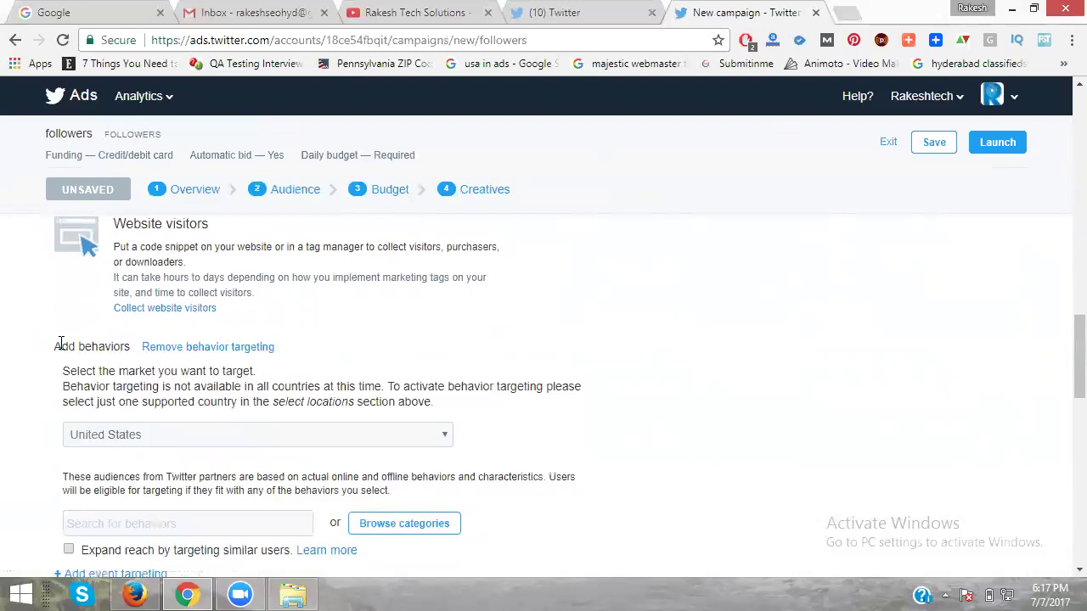
scroll(73, 343, down, 3)
scroll(73, 343, up, 1)
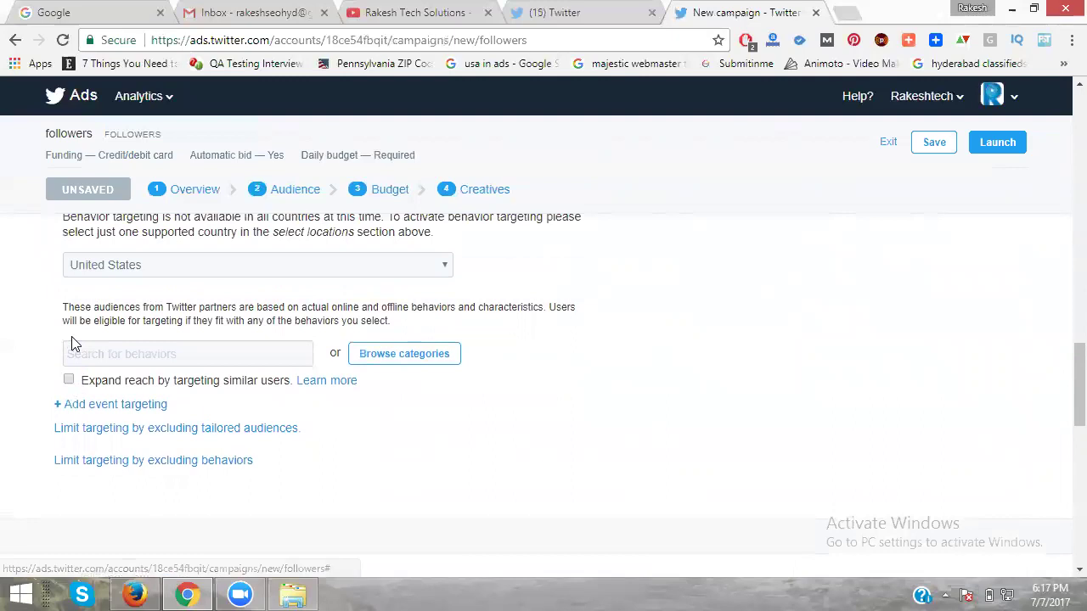
scroll(73, 343, up, 1)
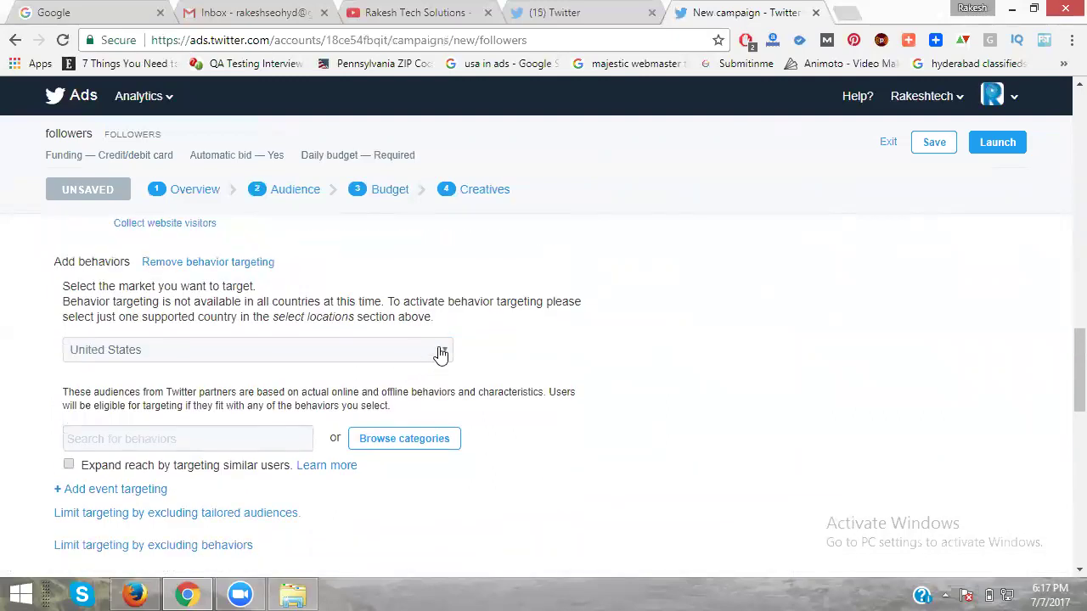
scroll(576, 345, down, 2)
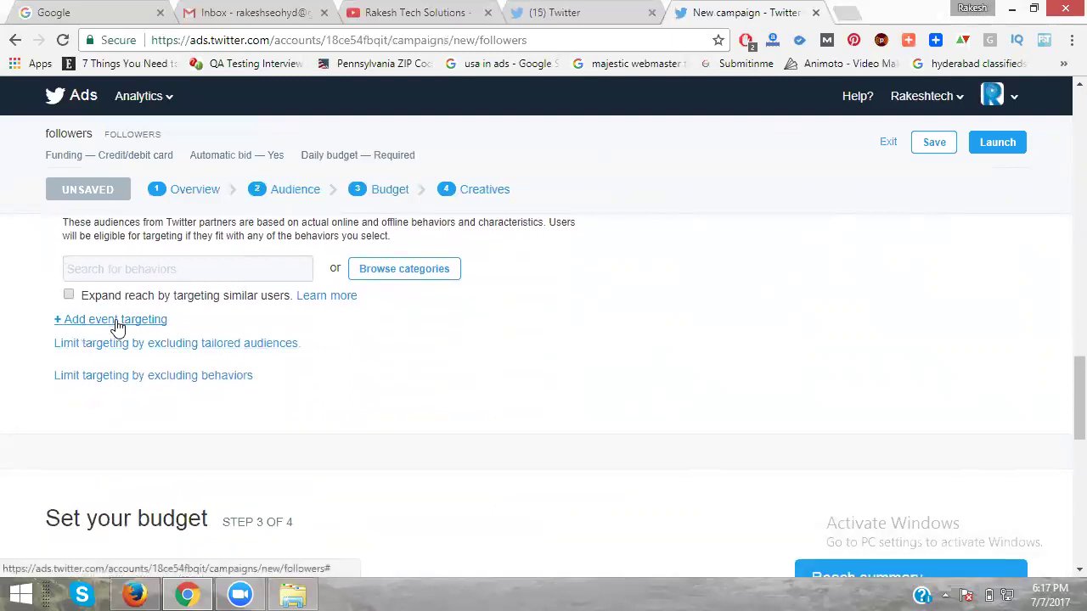
Add language targeting to the audience profile and select English.
scroll(303, 316, up, 8)
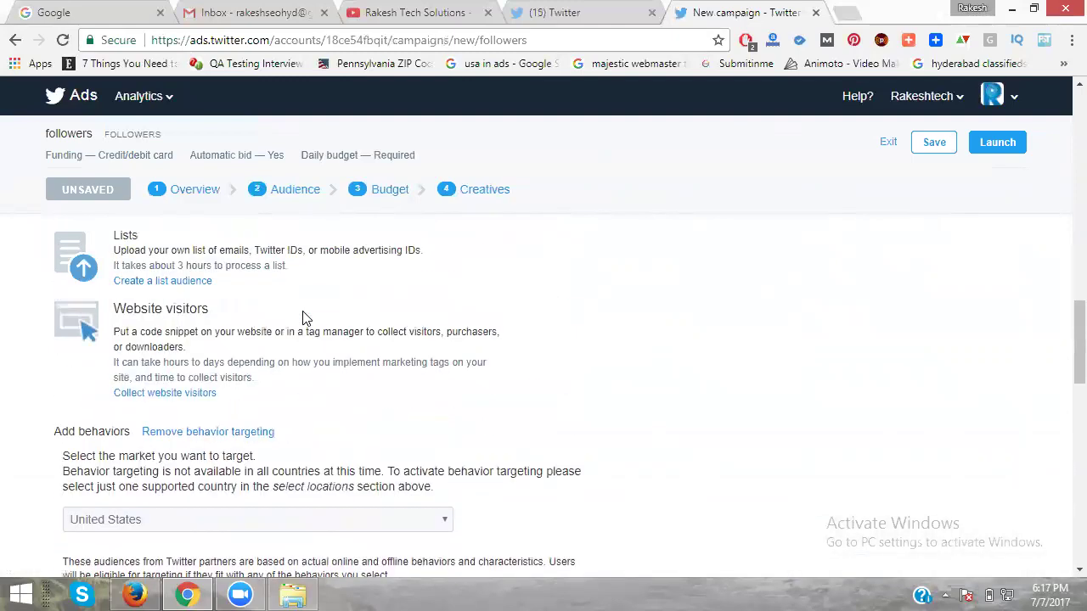
scroll(303, 315, up, 3)
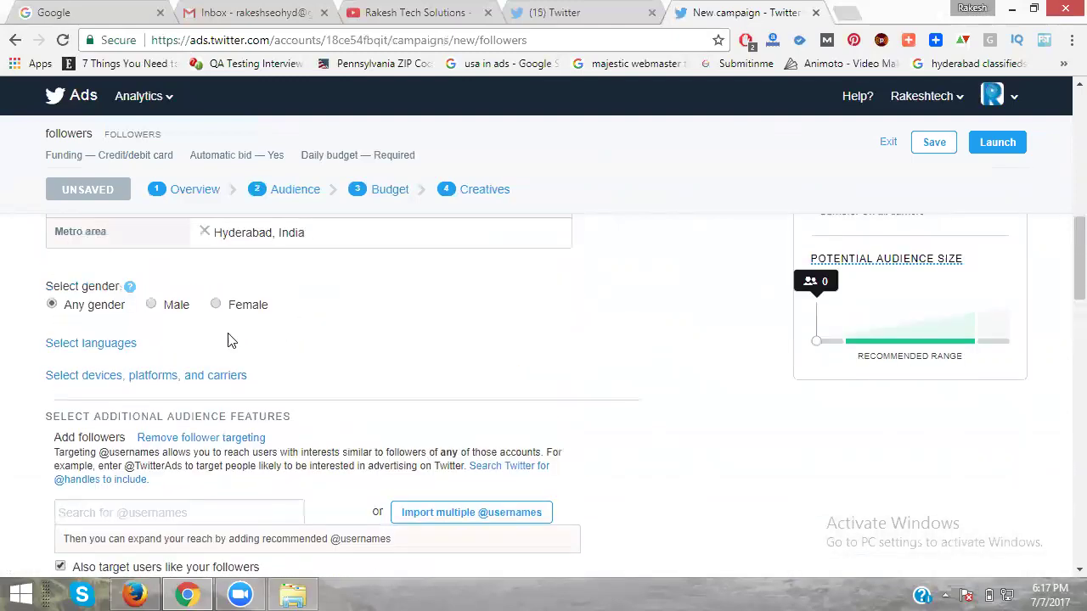
click(111, 345)
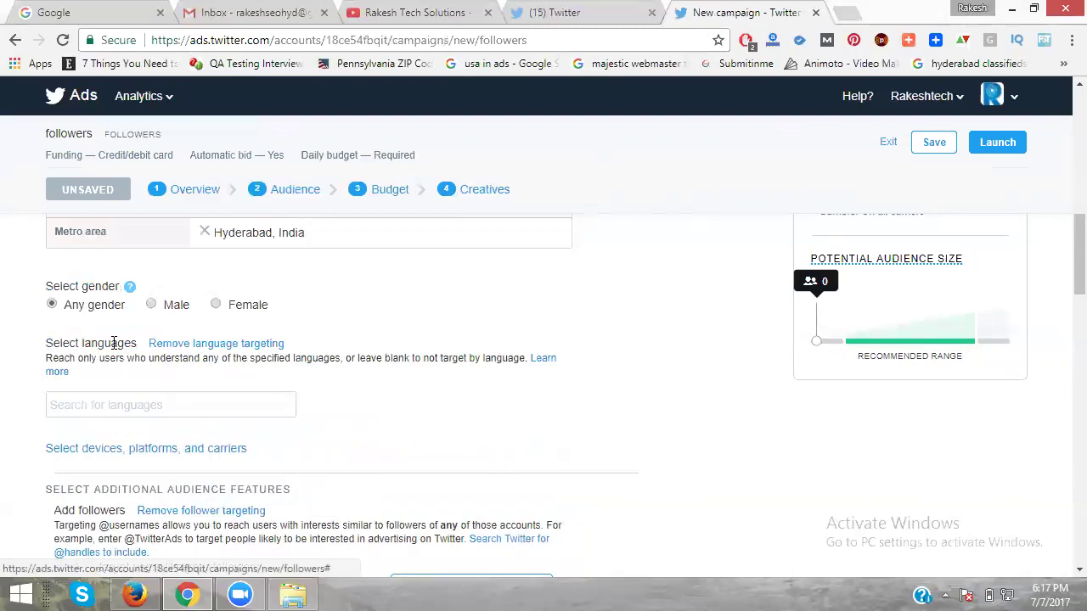
click(124, 401)
text(eng)
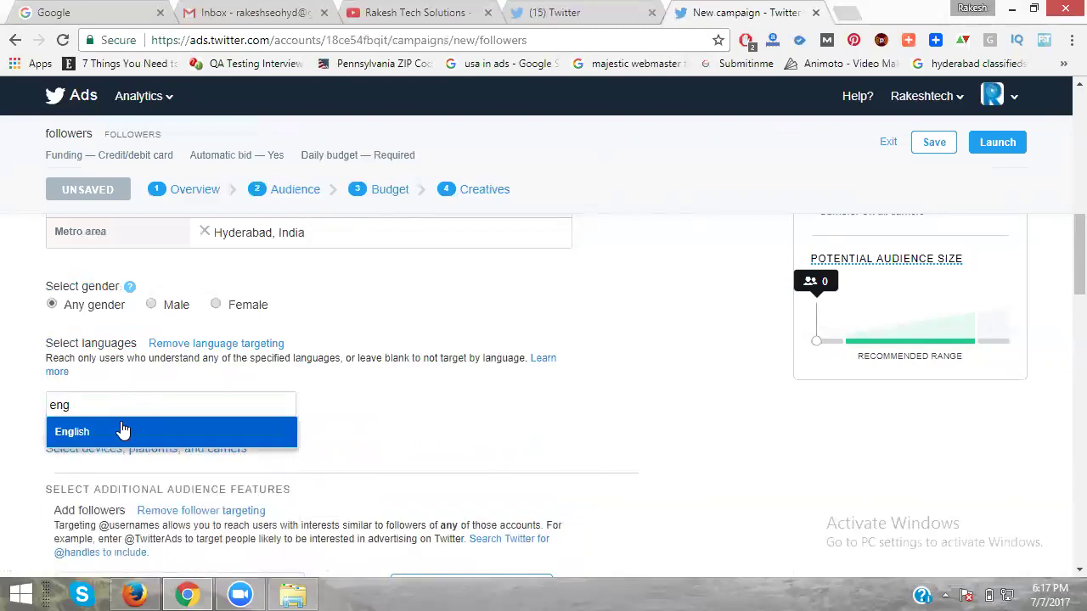
click(121, 431)
scroll(502, 374, up, 8)
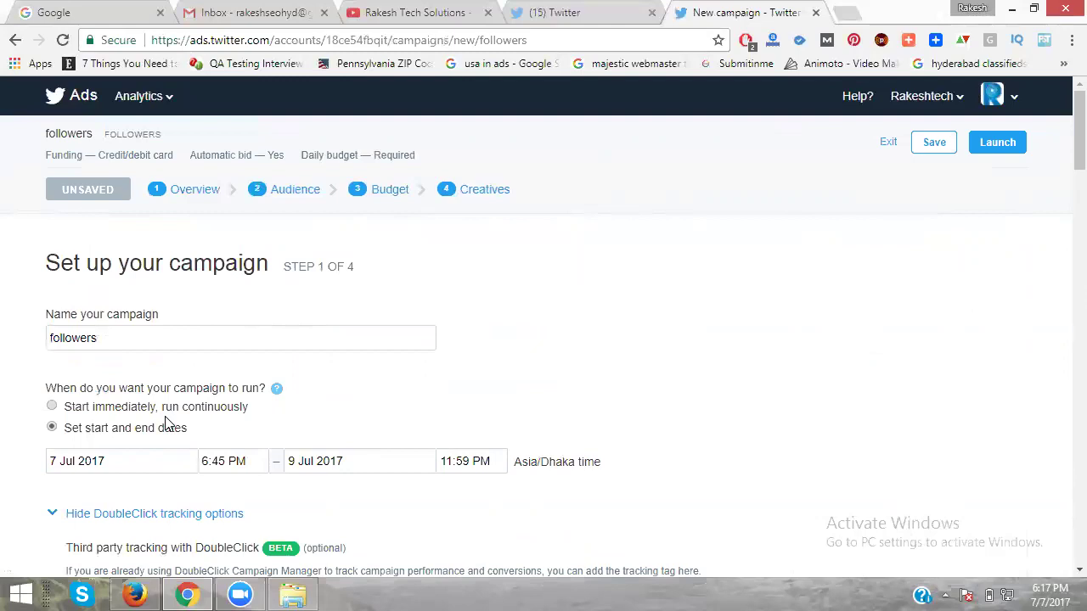
scroll(160, 382, down, 2)
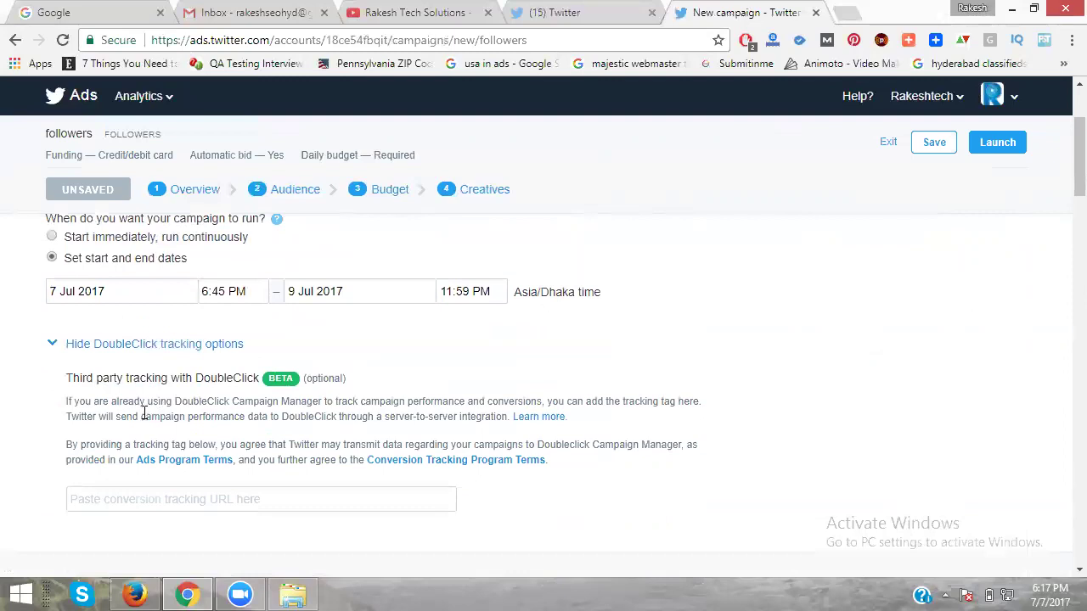
Review the DoubleClick tracking section and the audience's location, gender and language targeting.
scroll(149, 374, down, 2)
click(151, 329)
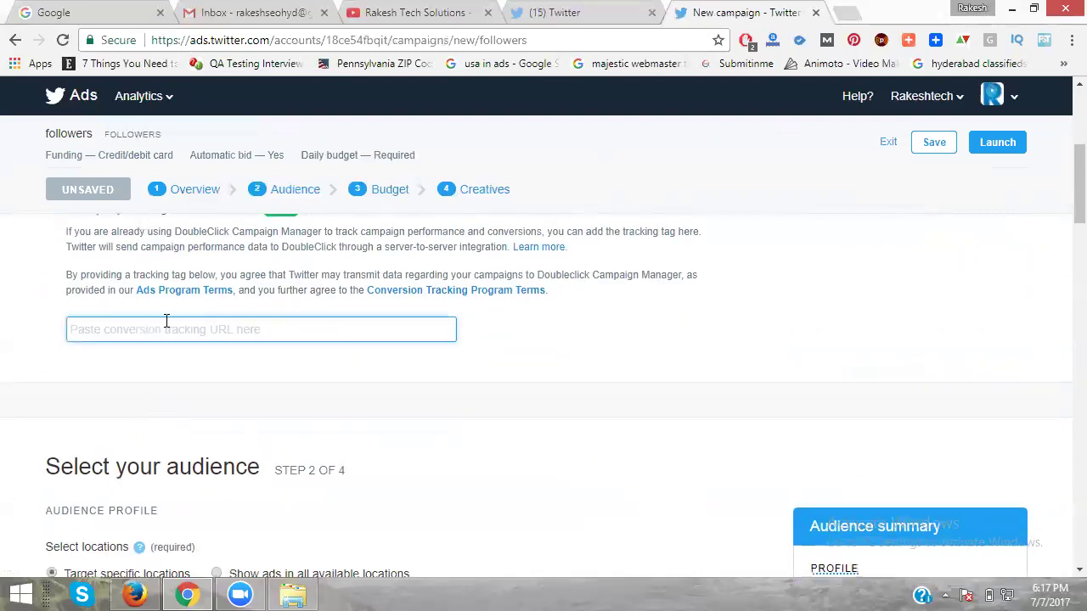
scroll(161, 323, down, 3)
scroll(157, 263, up, 1)
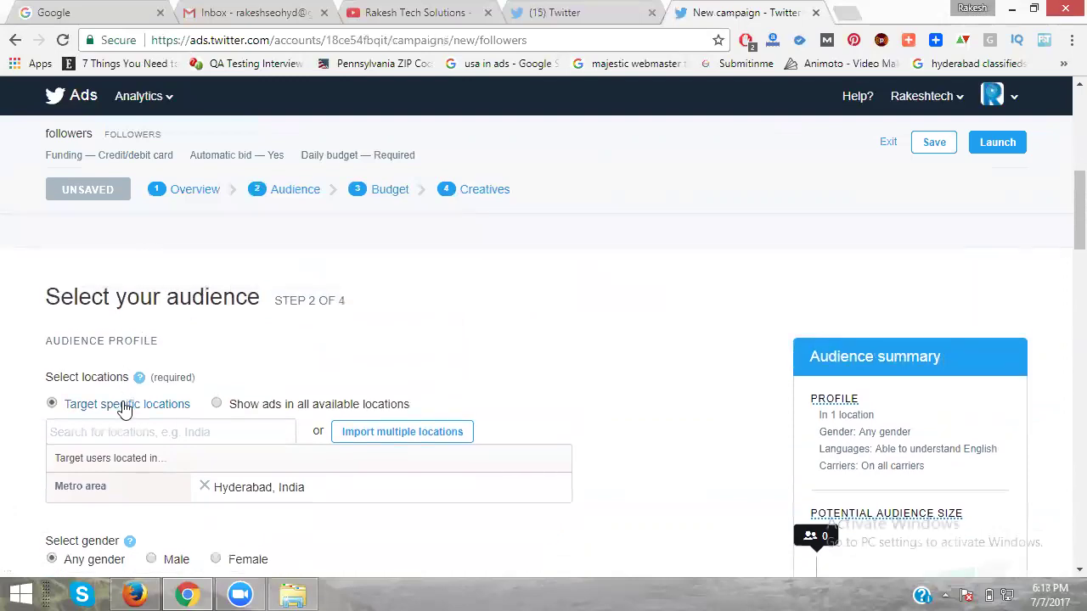
scroll(126, 405, down, 3)
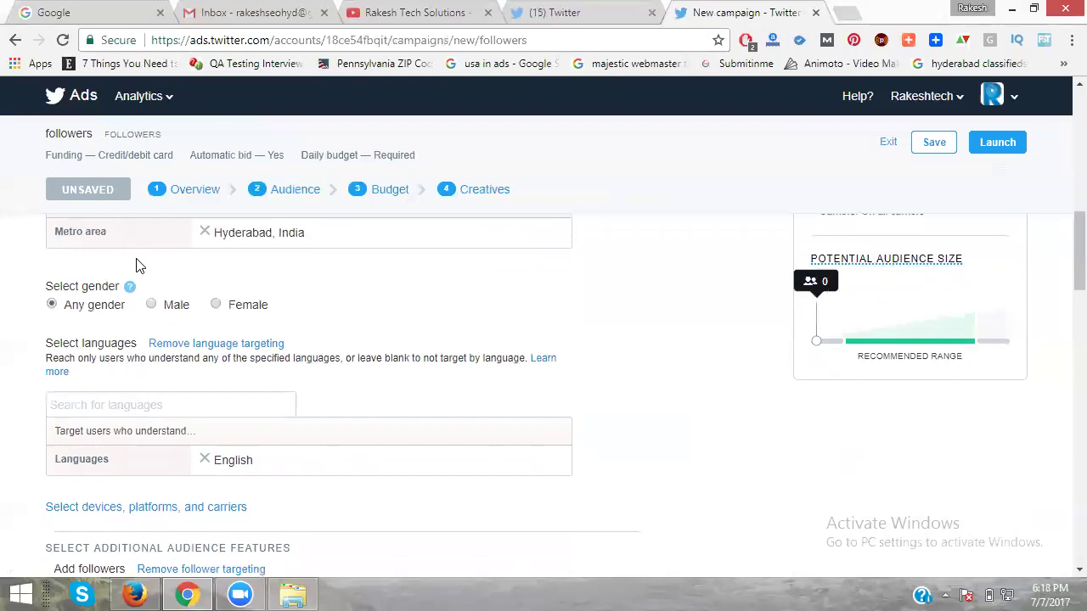
scroll(152, 388, down, 2)
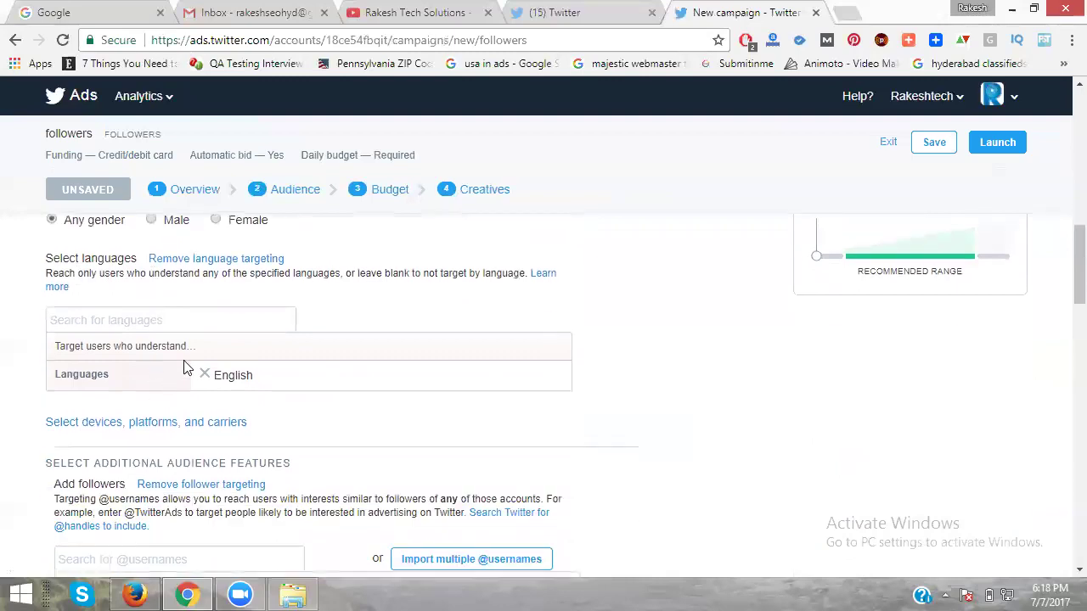
scroll(187, 368, down, 3)
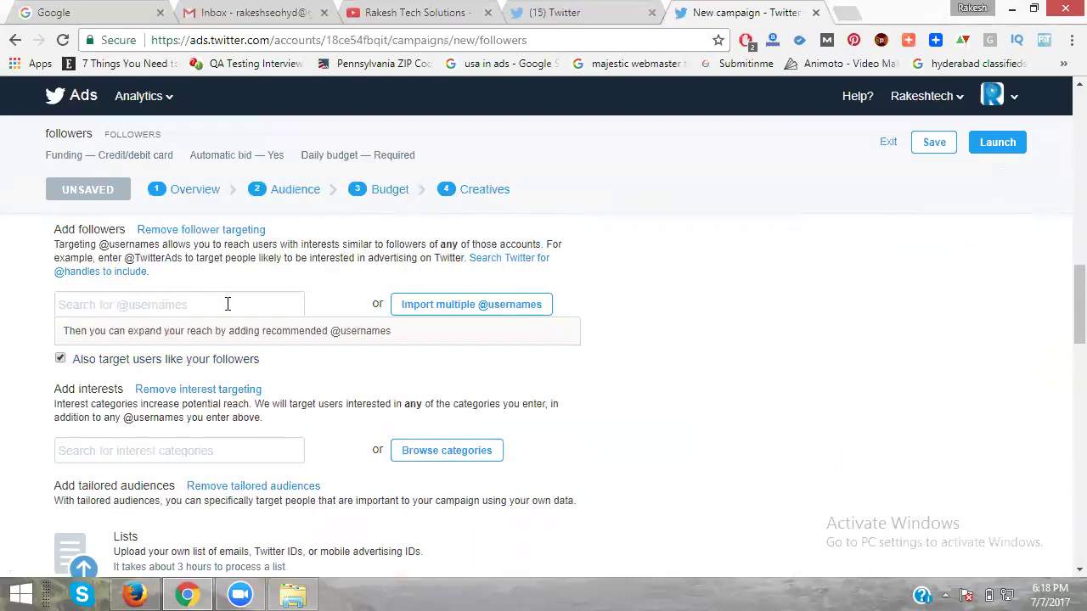
click(460, 306)
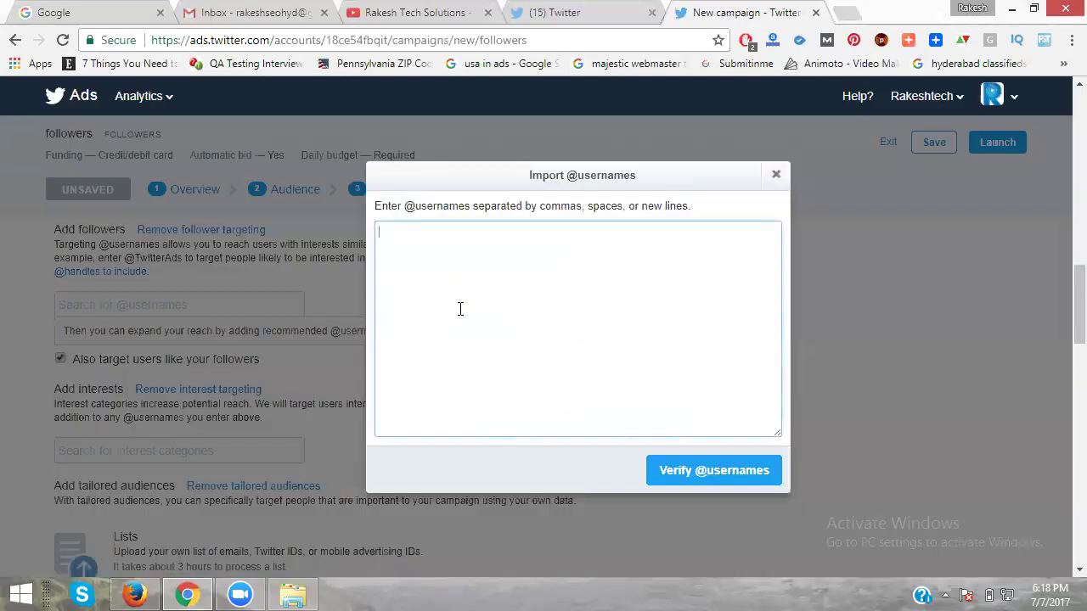
text(rak)
click(732, 480)
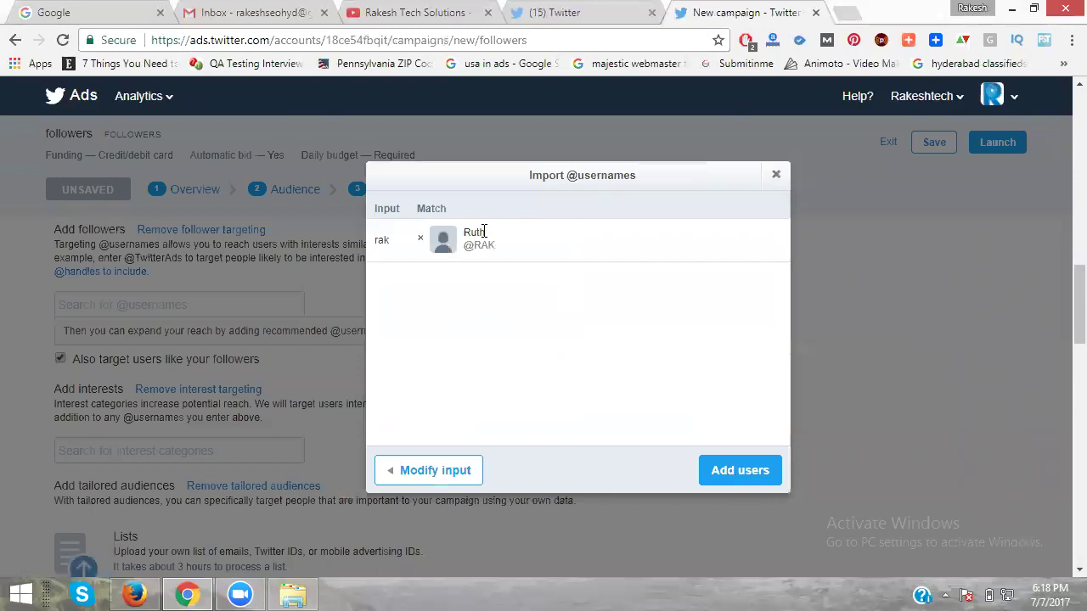
click(736, 470)
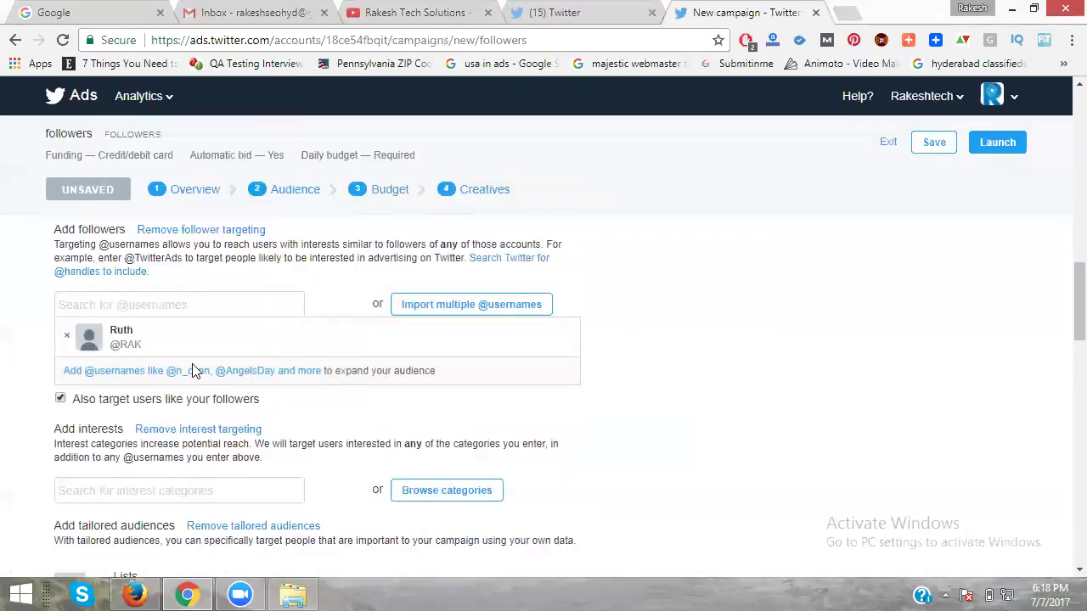
Switch the preview of the campaign's creatives to Desktop.
scroll(192, 371, down, 2)
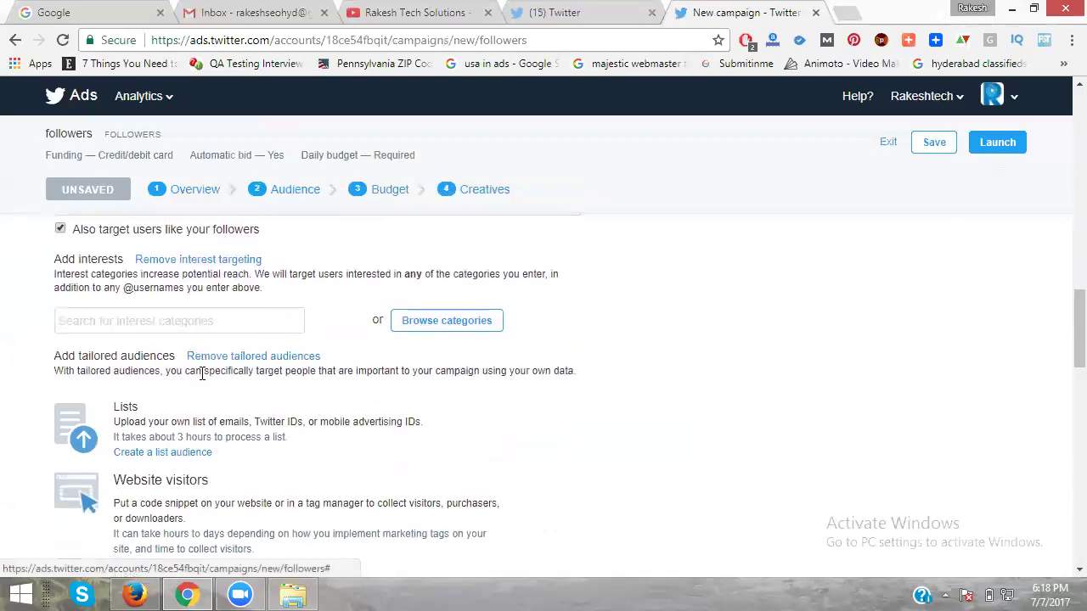
scroll(170, 382, down, 4)
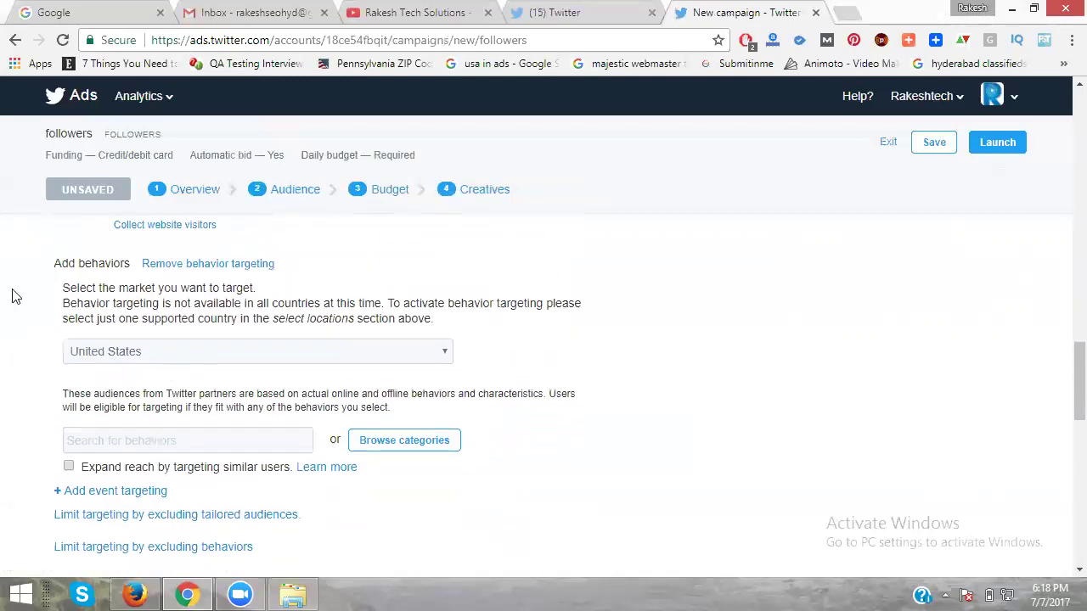
scroll(510, 280, down, 2)
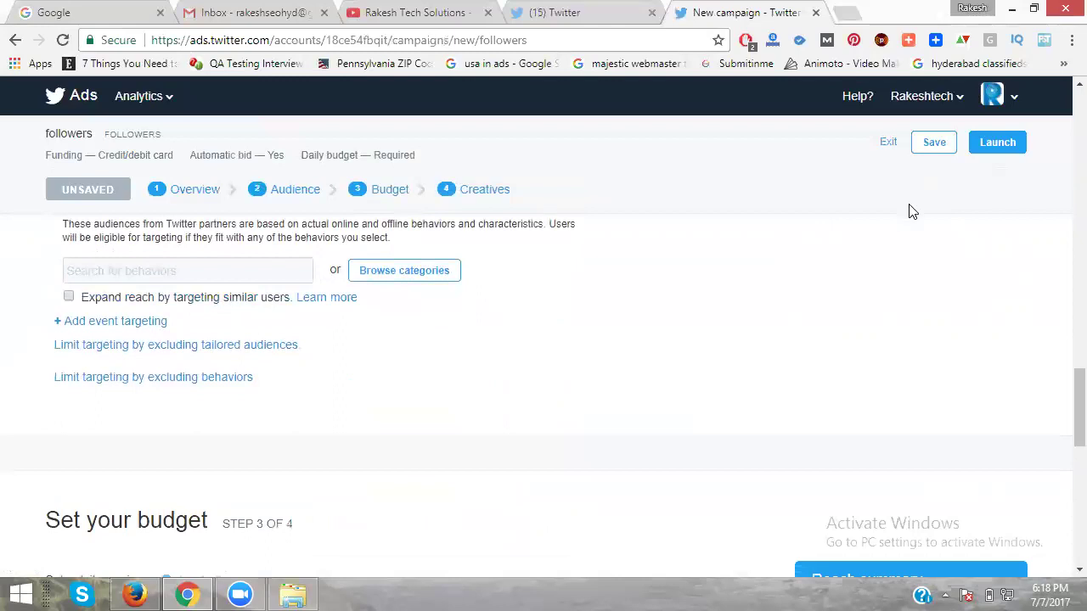
scroll(909, 211, down, 5)
scroll(849, 237, down, 3)
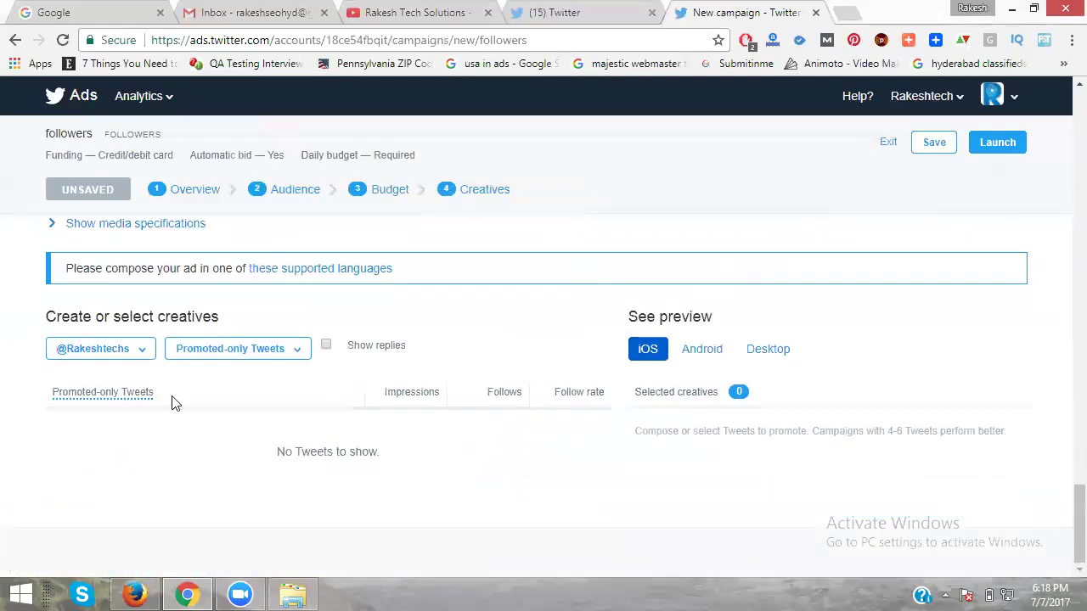
scroll(147, 310, up, 2)
scroll(146, 312, up, 1)
scroll(175, 339, down, 2)
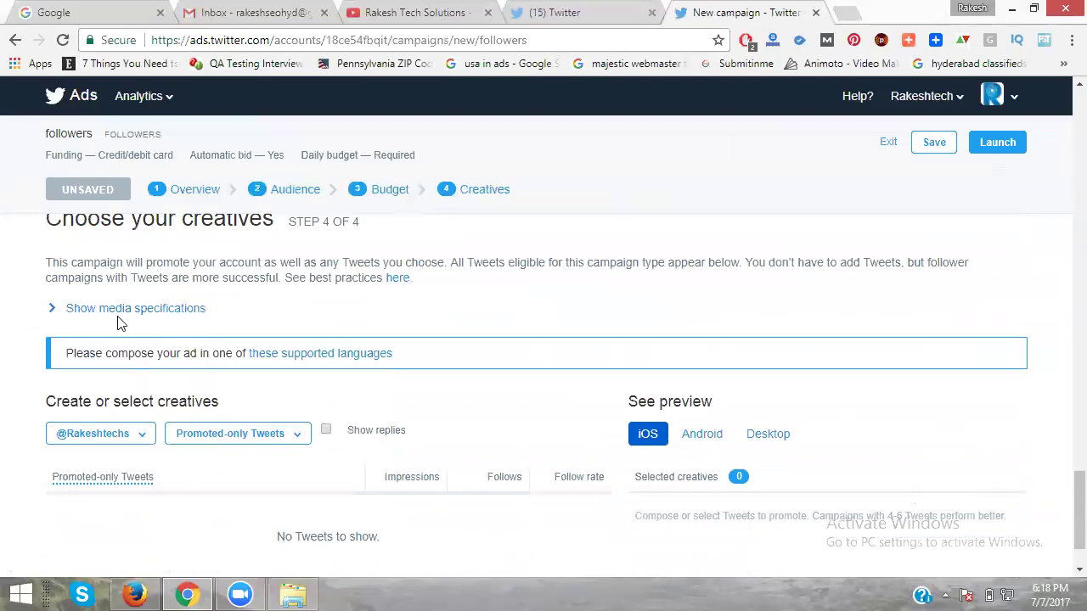
click(781, 437)
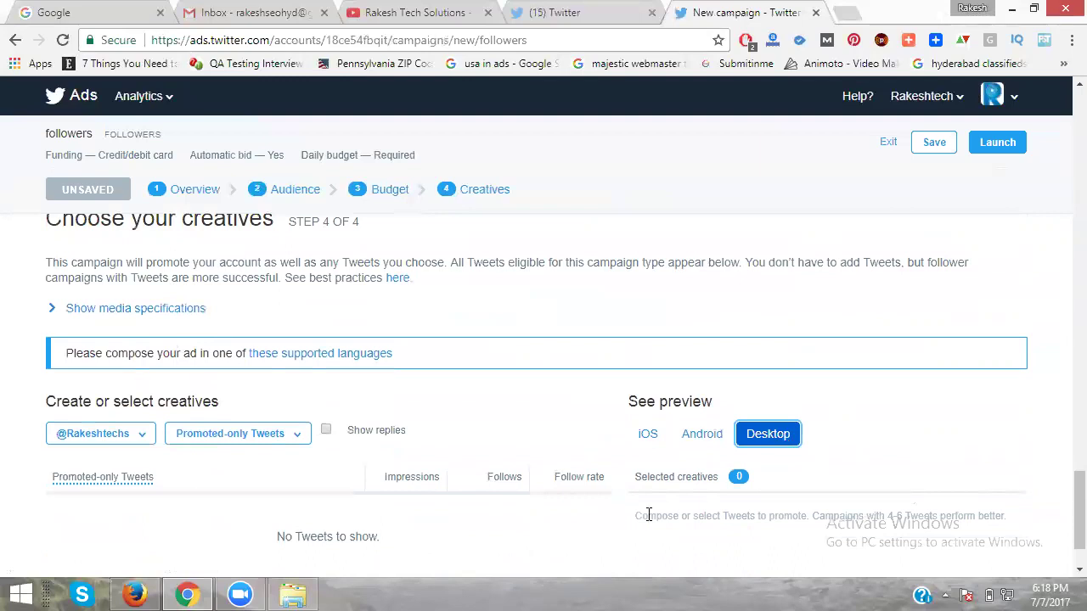
Set the campaign's daily maximum budget to $40.
scroll(513, 431, up, 10)
scroll(511, 431, up, 15)
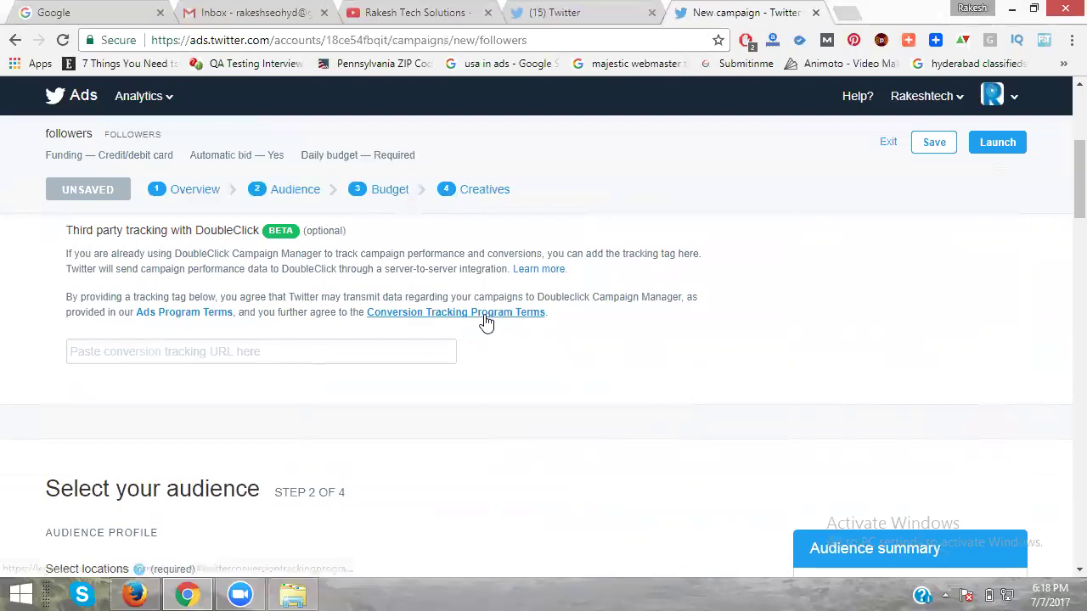
scroll(497, 330, down, 9)
scroll(486, 320, down, 10)
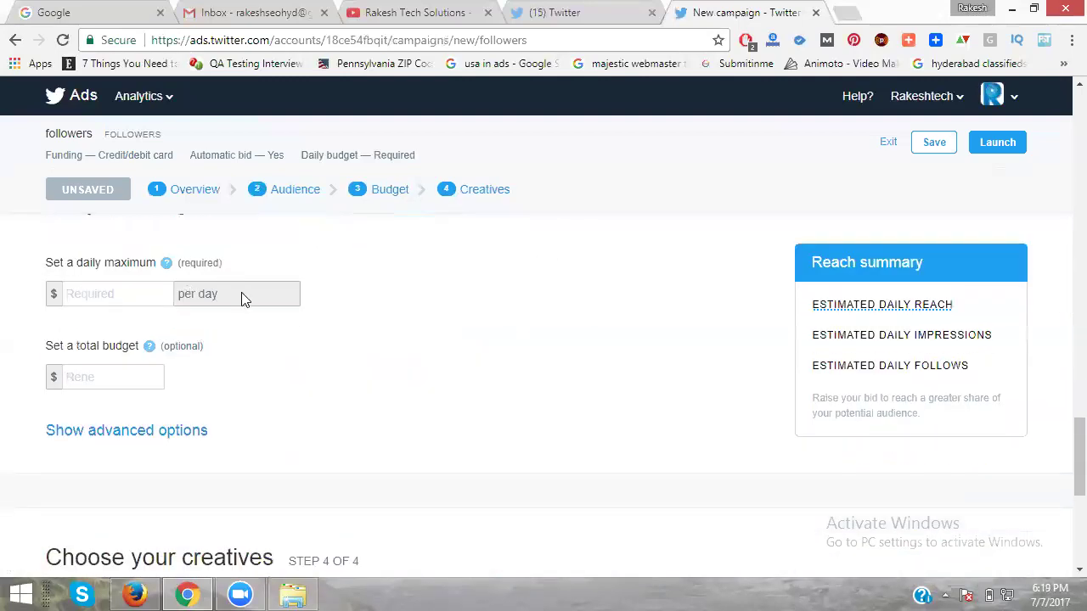
scroll(234, 305, up, 1)
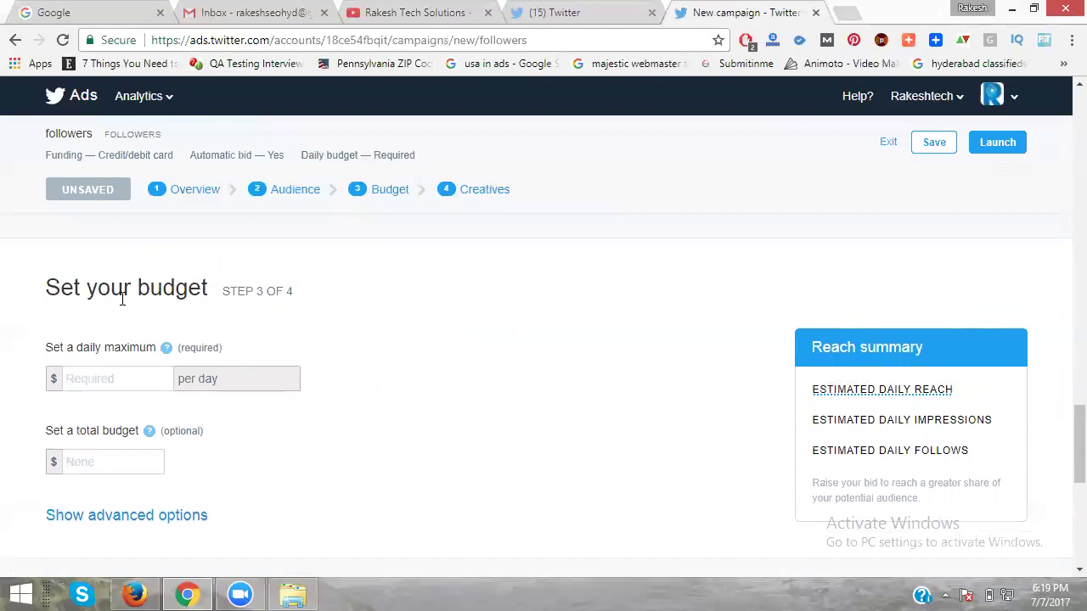
click(112, 384)
text(40)
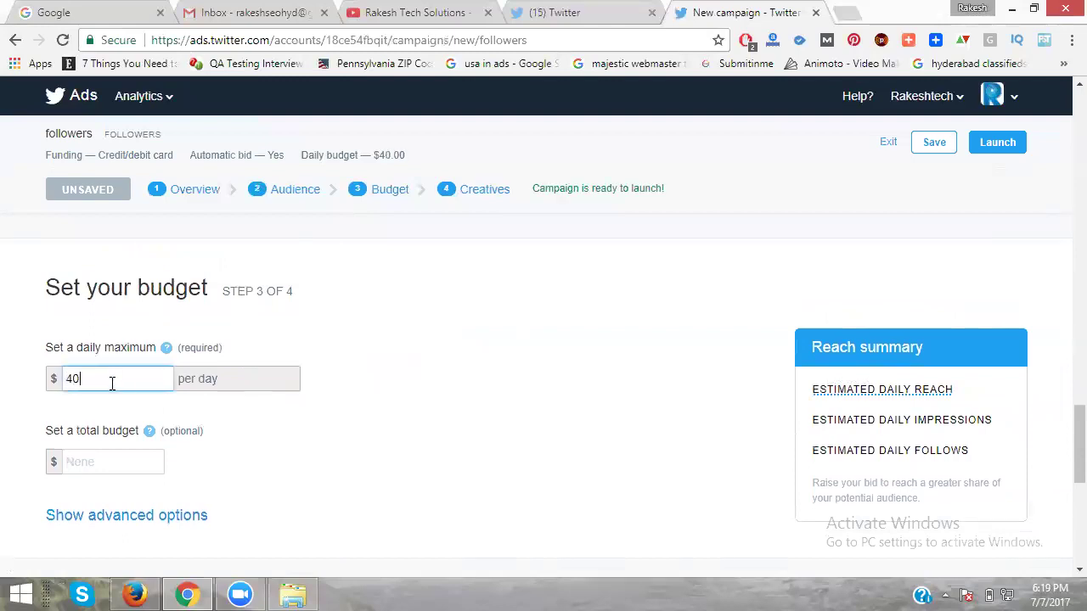
click(471, 459)
Set the campaign's total budget to $500.
click(127, 462)
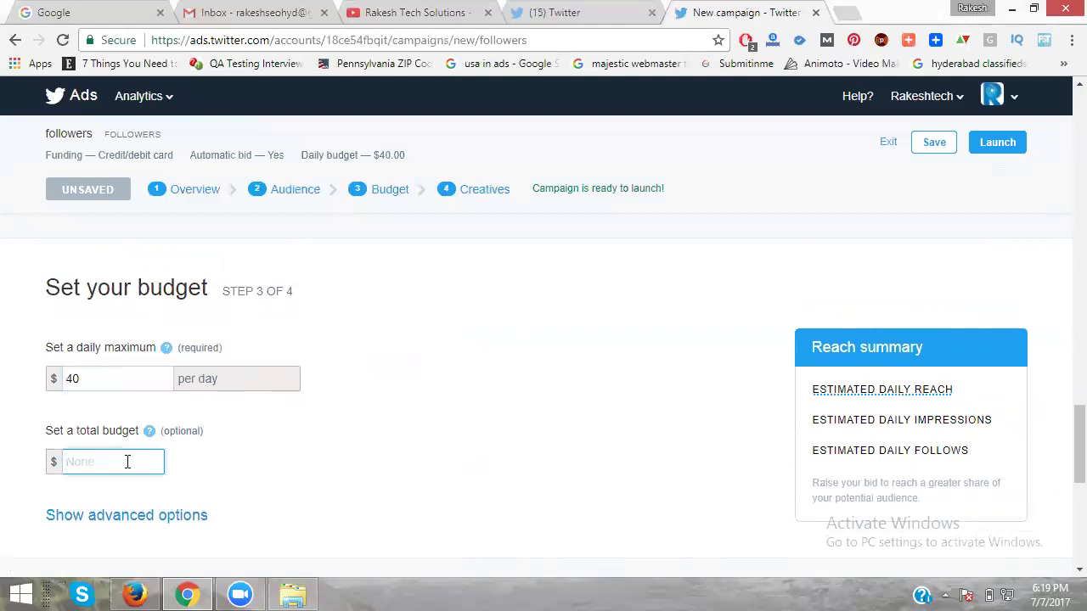
text(500)
click(523, 404)
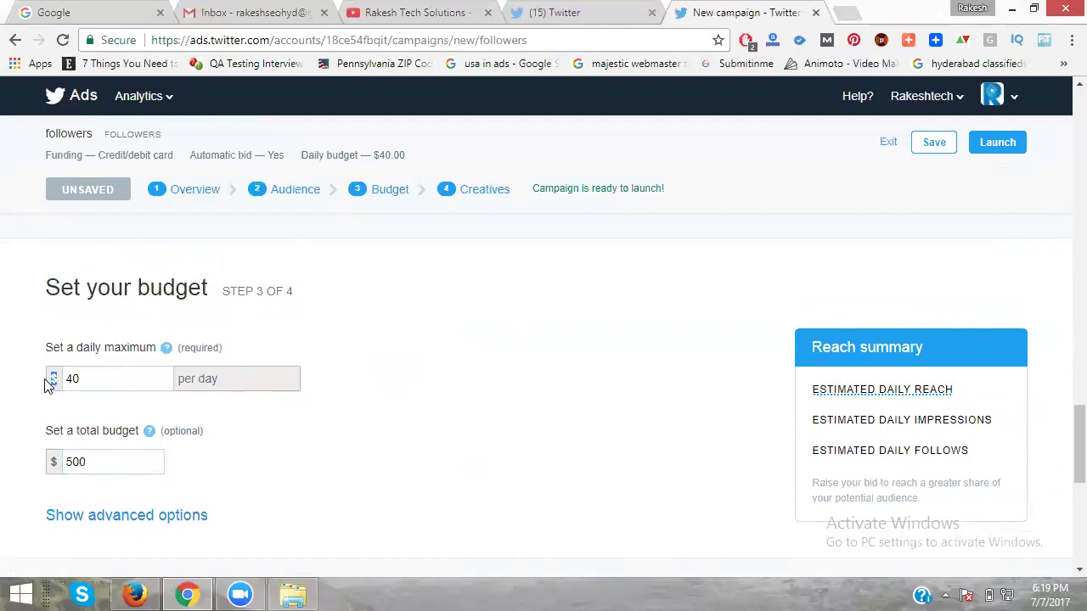
Choose the listed Twitter account as the source for the campaign's creatives.
scroll(252, 417, down, 4)
scroll(252, 417, down, 1)
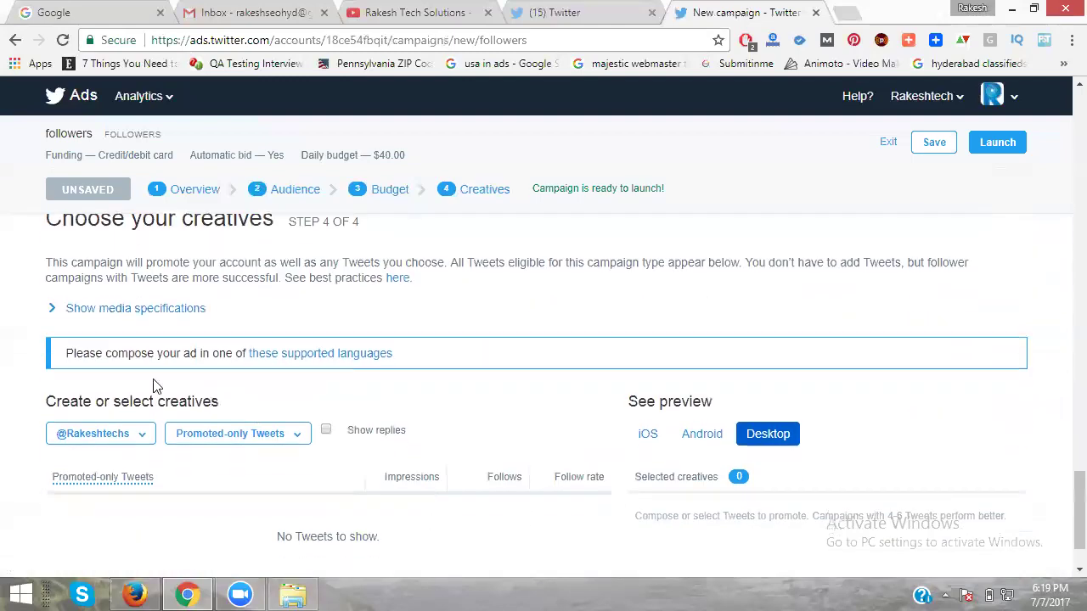
click(133, 435)
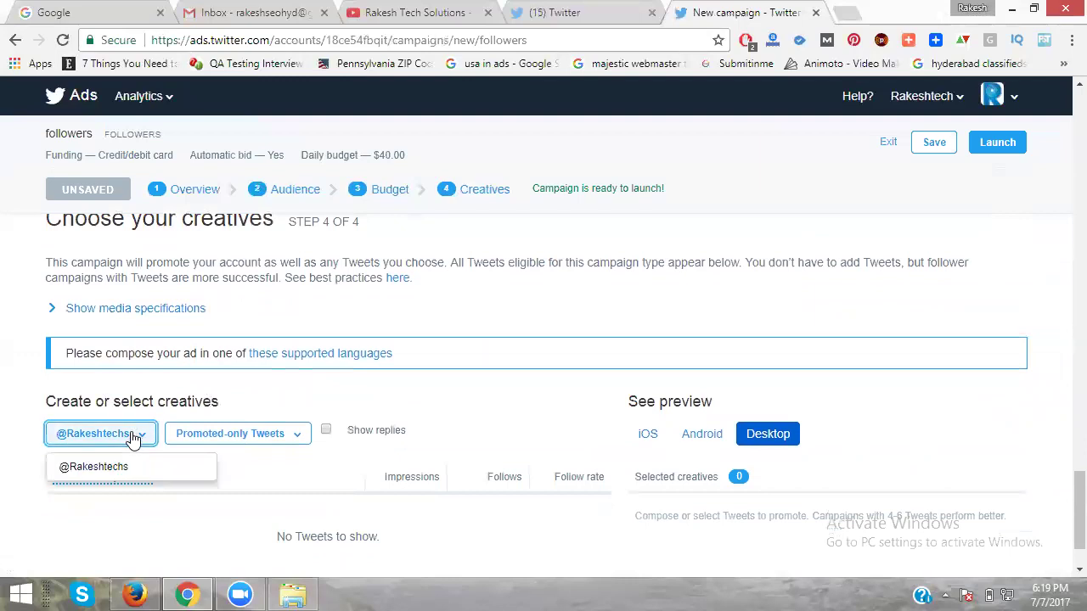
click(102, 477)
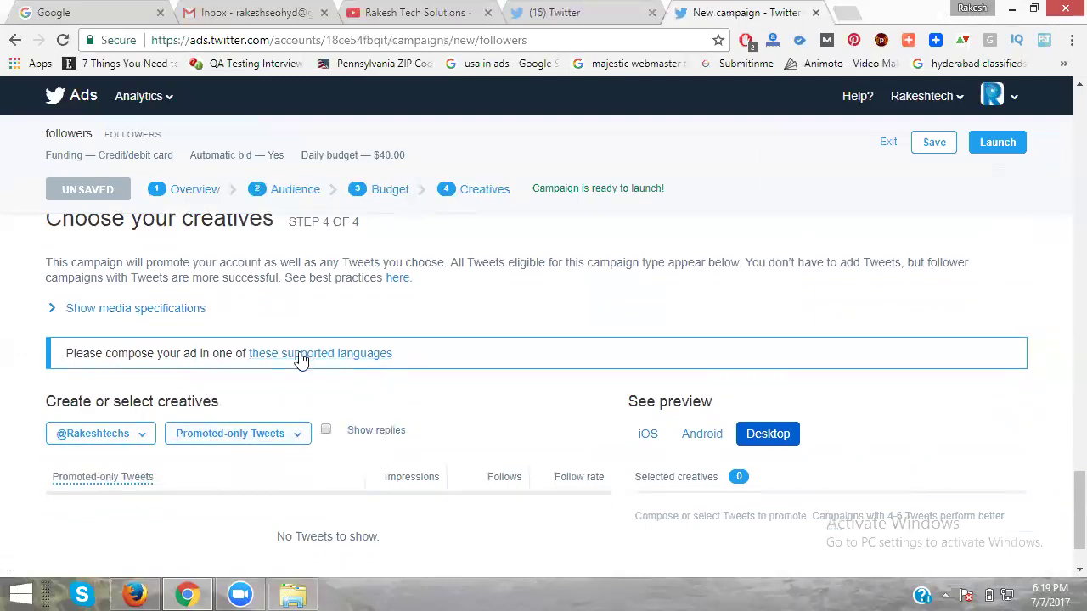
scroll(429, 354, down, 1)
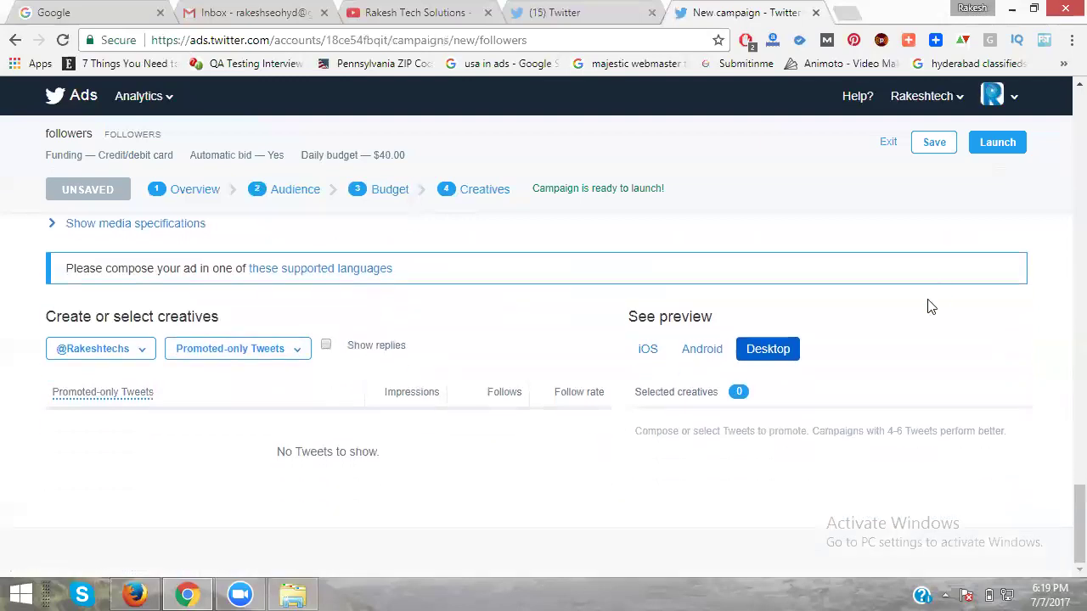
Change the campaign's total budget to $300.
scroll(926, 301, up, 5)
scroll(937, 204, up, 3)
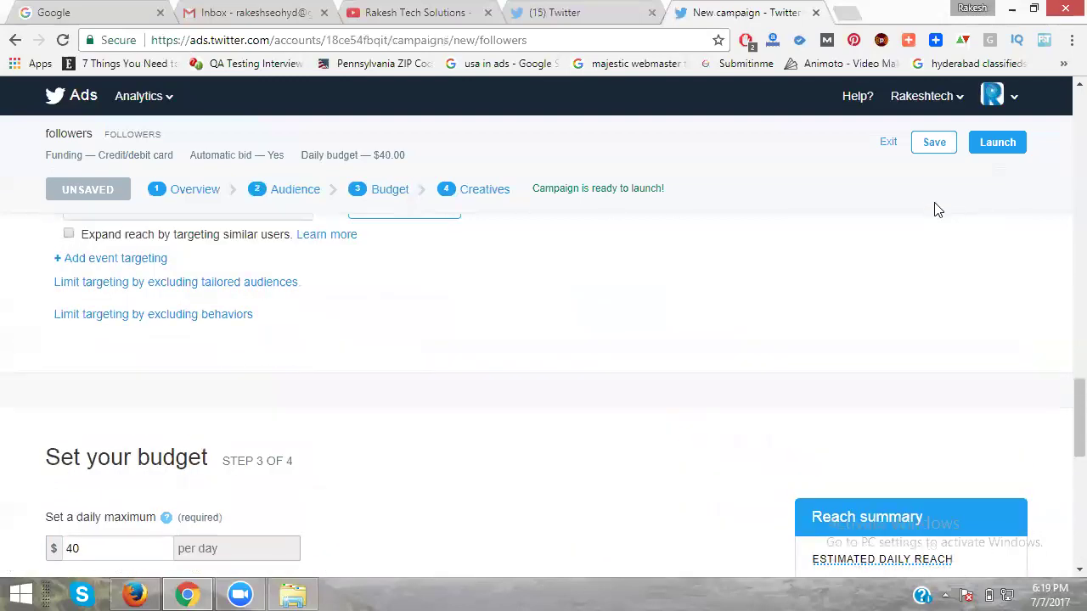
scroll(930, 246, down, 4)
scroll(876, 255, up, 1)
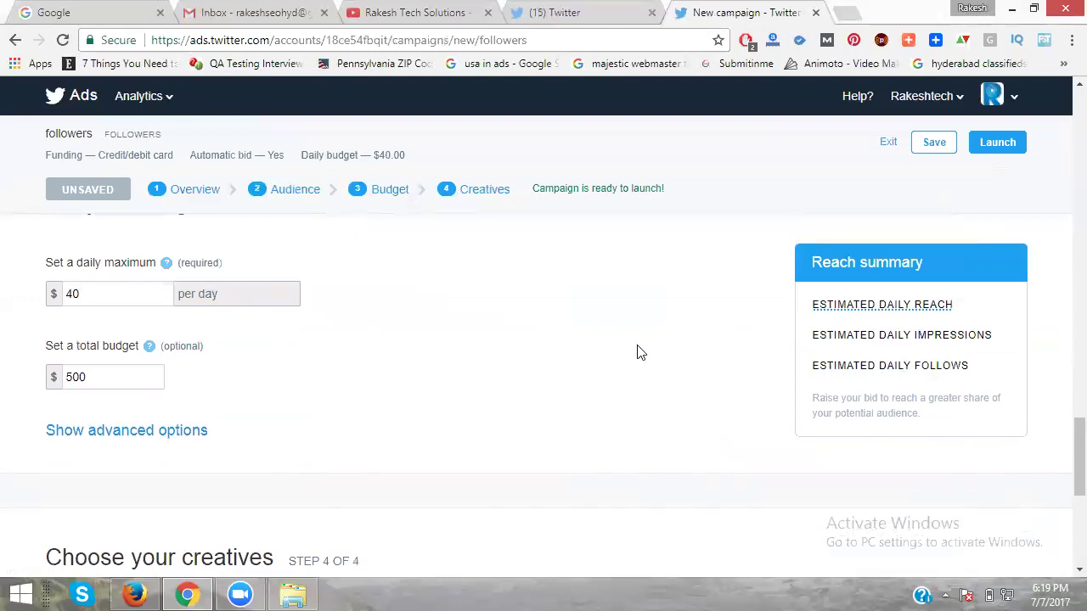
scroll(510, 382, up, 2)
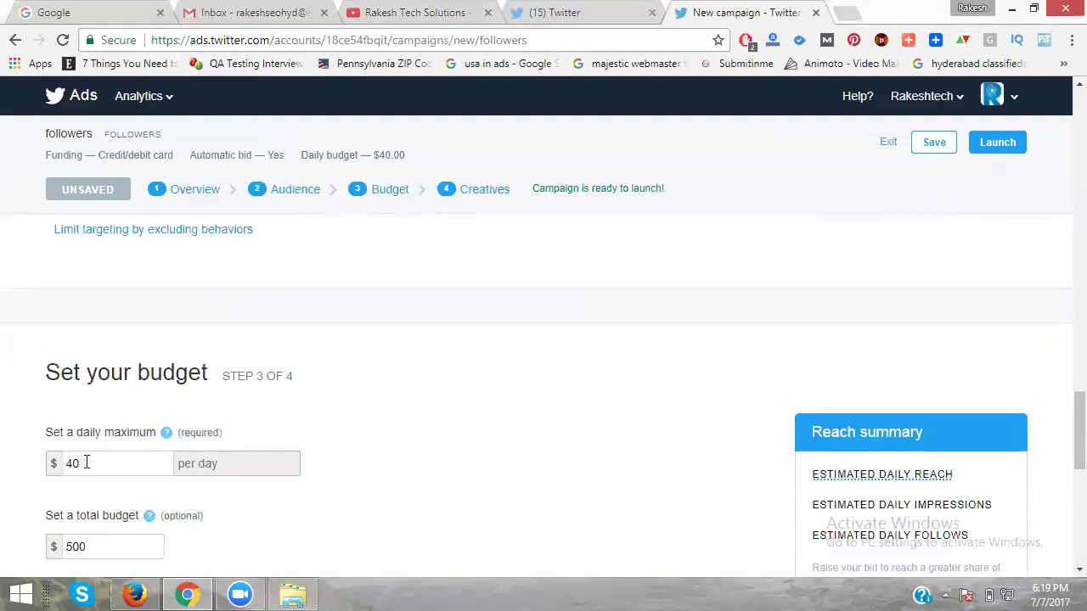
click(107, 542)
double_click(107, 541)
text(300)
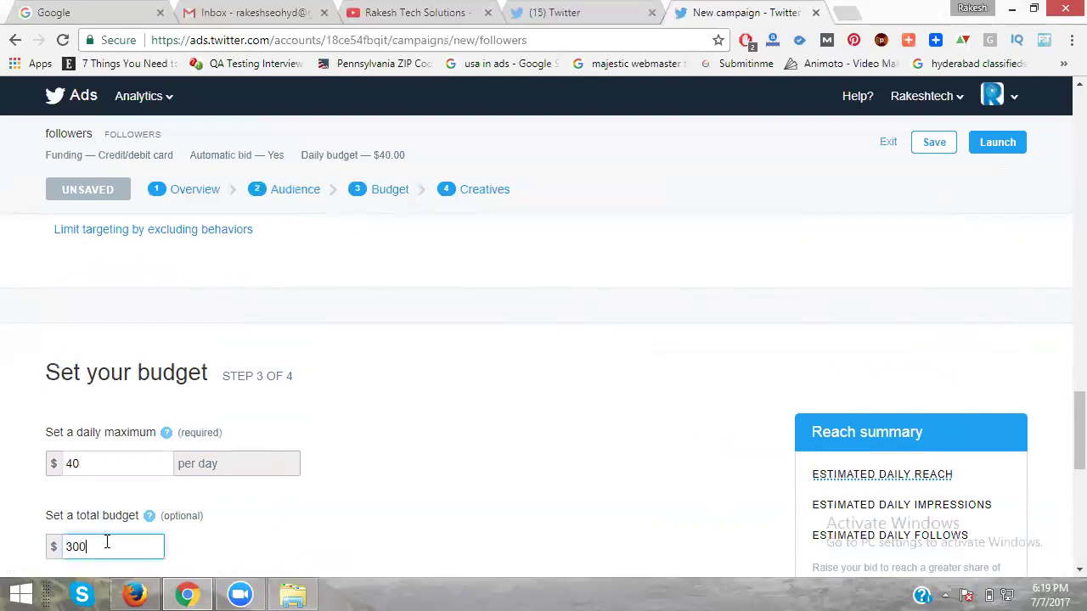
click(397, 441)
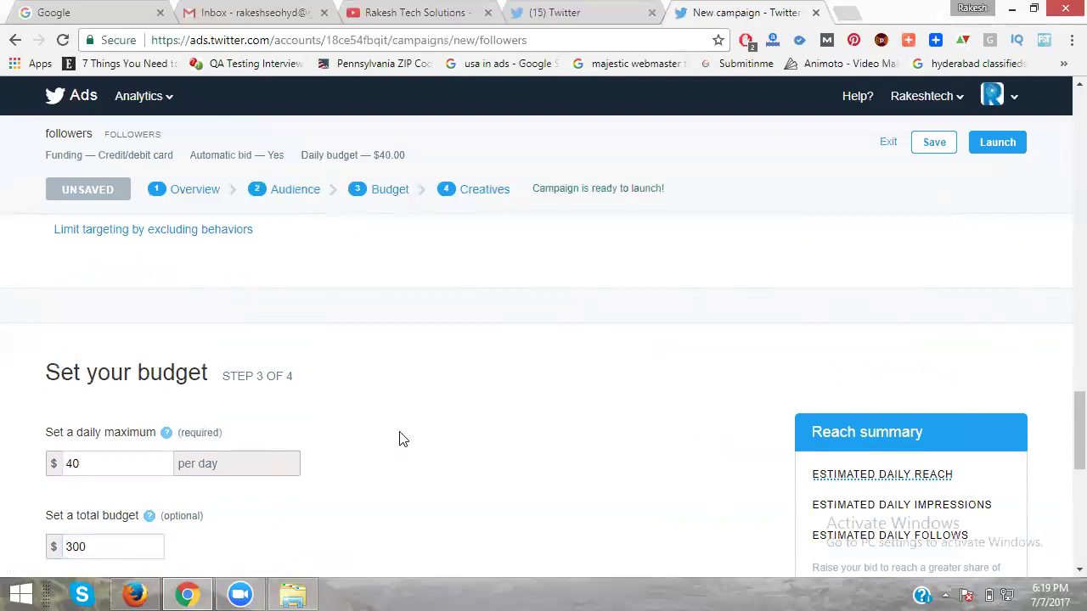
Save the followers campaign without launching it, and review its campaign details and ad groups.
click(931, 143)
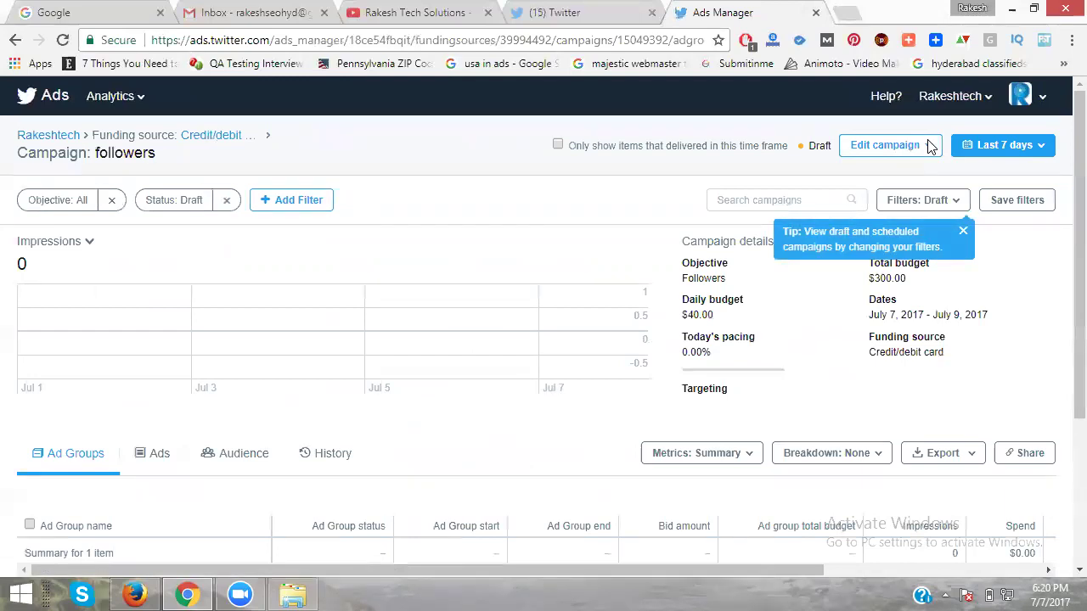
scroll(500, 296, down, 3)
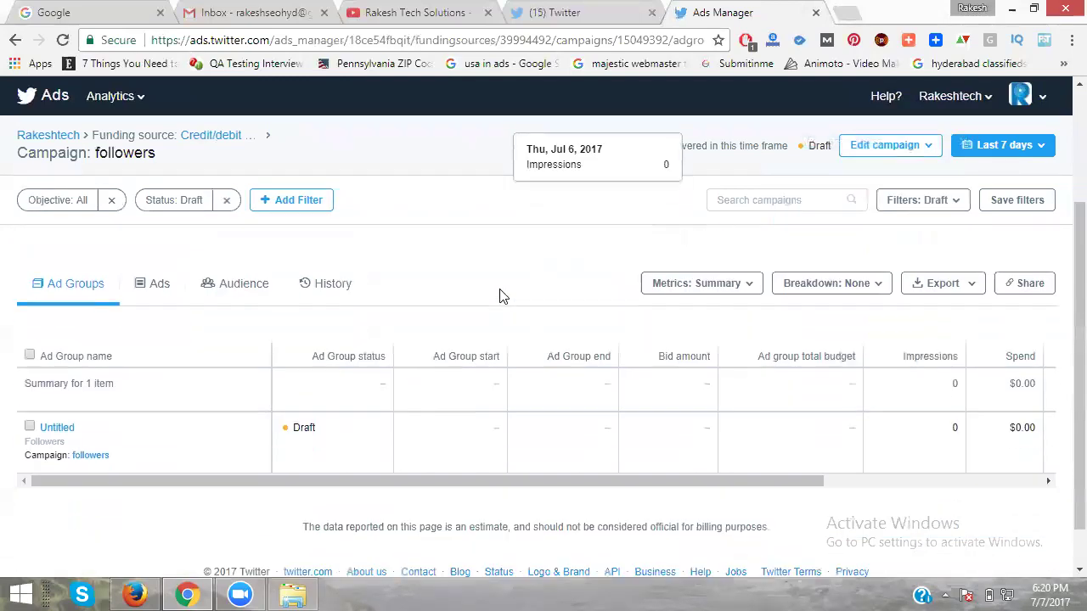
scroll(500, 296, up, 3)
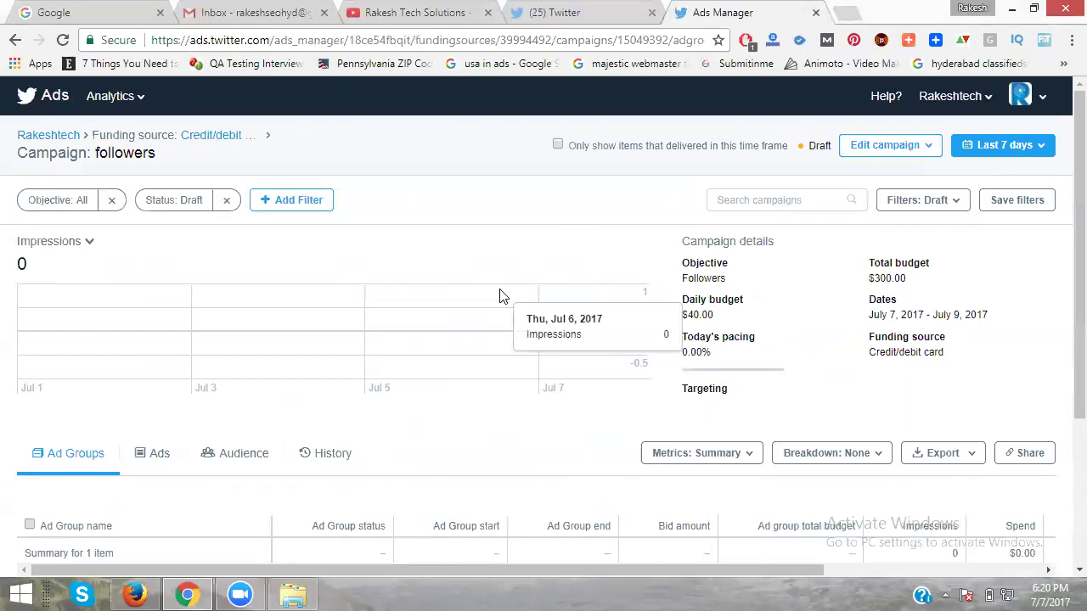
scroll(500, 296, down, 3)
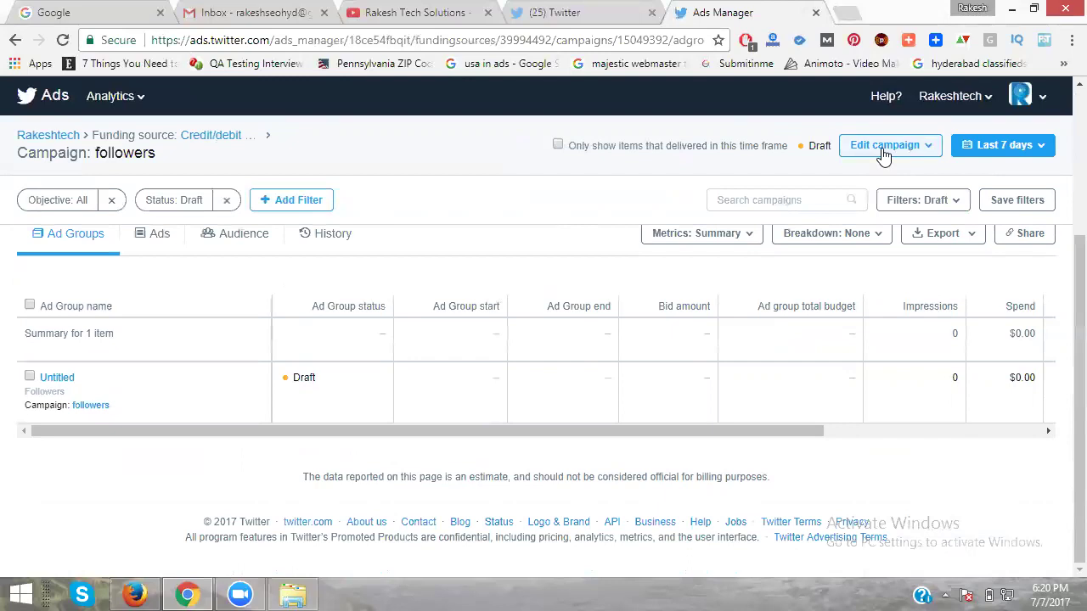
Delete the draft followers campaign permanently.
scroll(883, 153, up, 3)
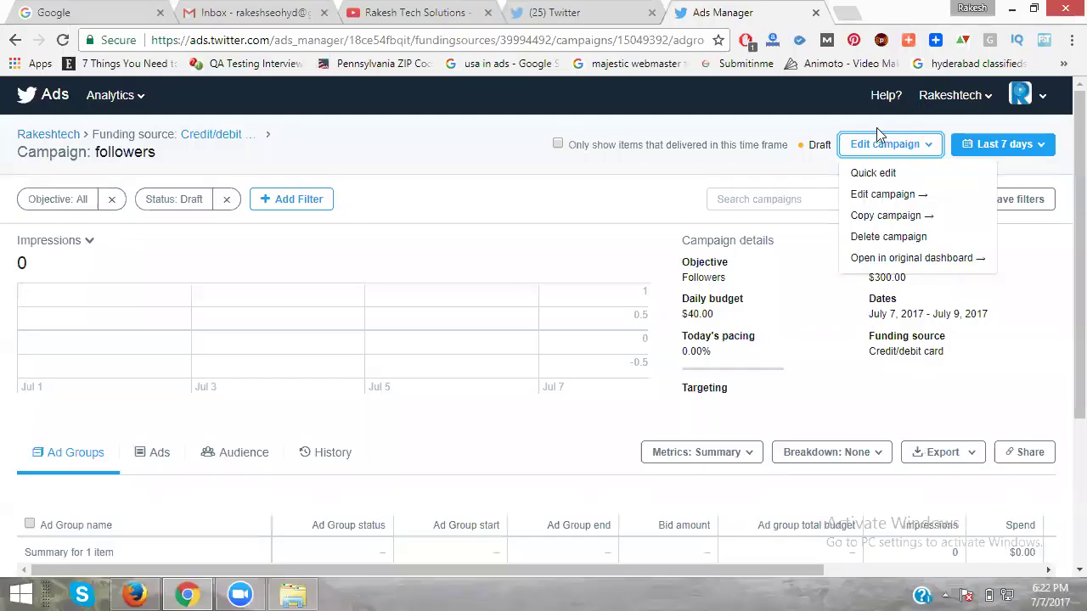
click(890, 238)
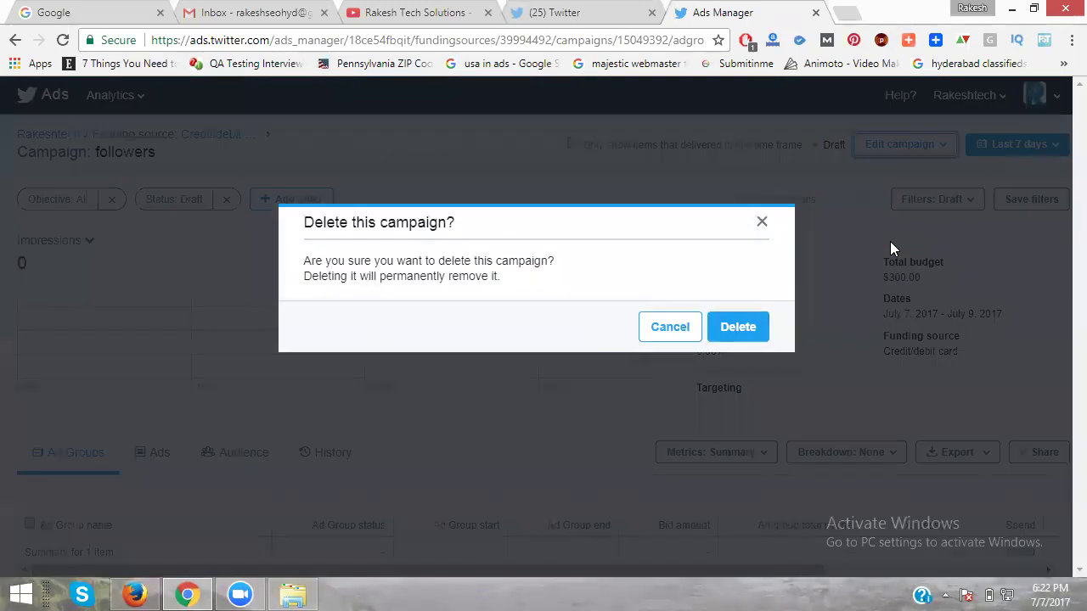
click(749, 336)
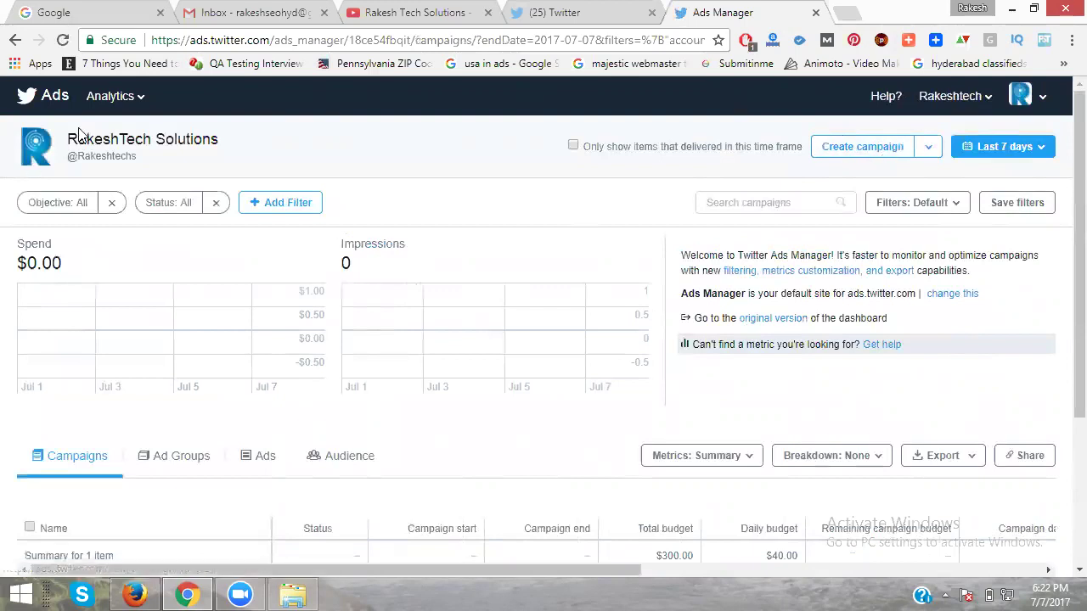
Look through the available analytics pages and open the Twitter Analytics site.
click(119, 100)
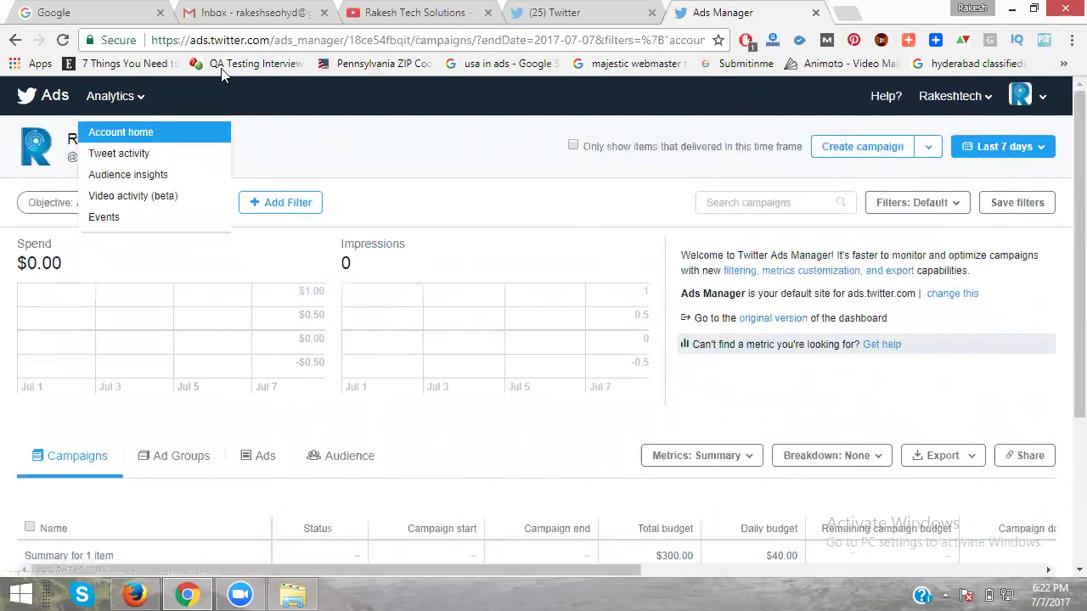
click(240, 39)
text(ana)
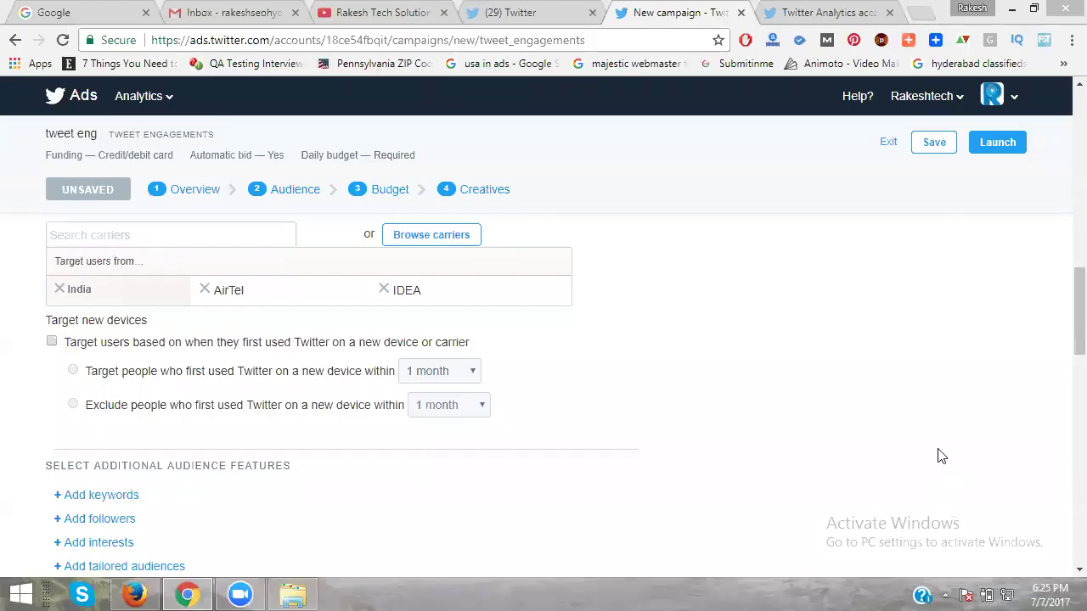
Enable new-device targeting and exclude people who first used Twitter on a new device within 24 months.
scroll(940, 456, down, 1)
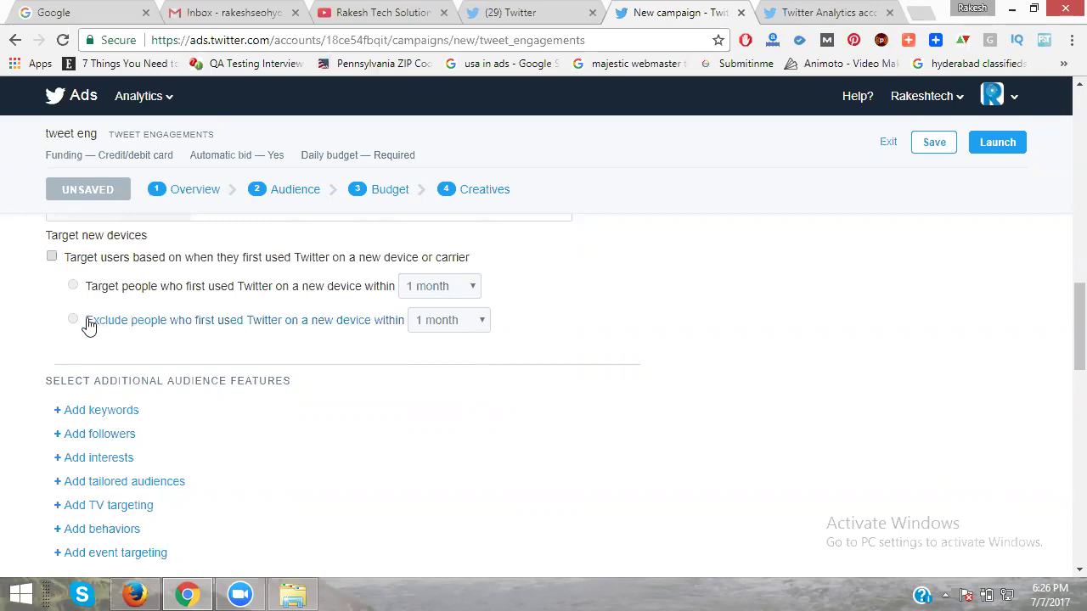
click(52, 256)
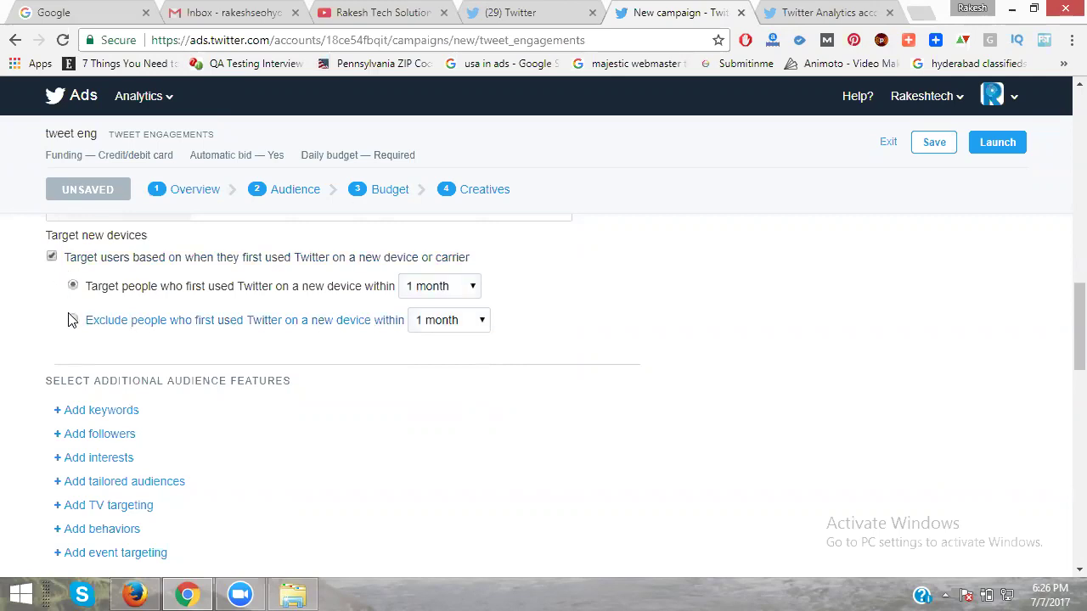
click(71, 320)
click(448, 330)
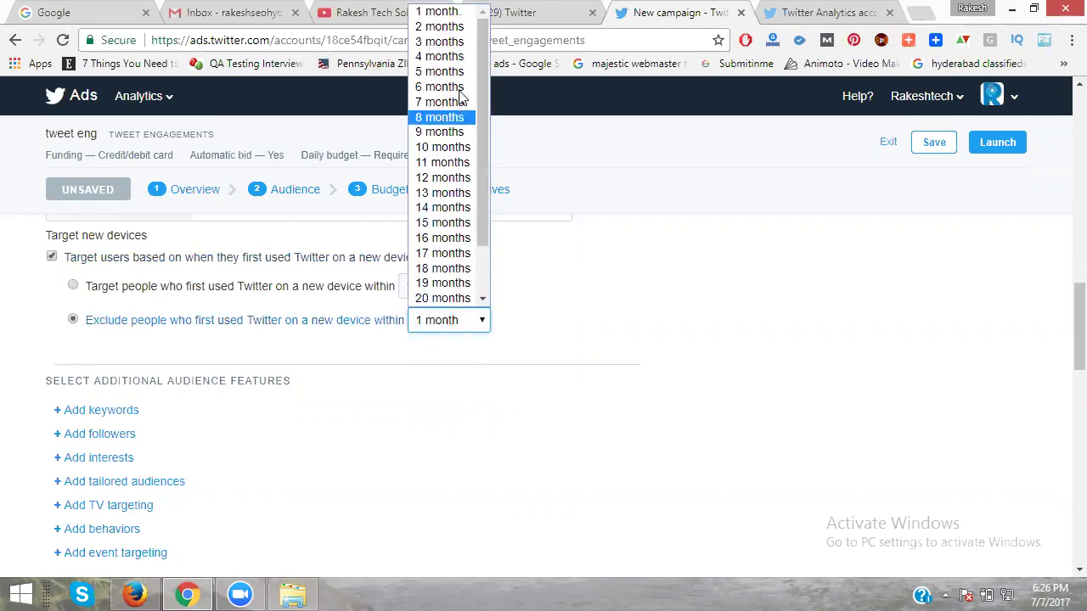
scroll(446, 94, down, 2)
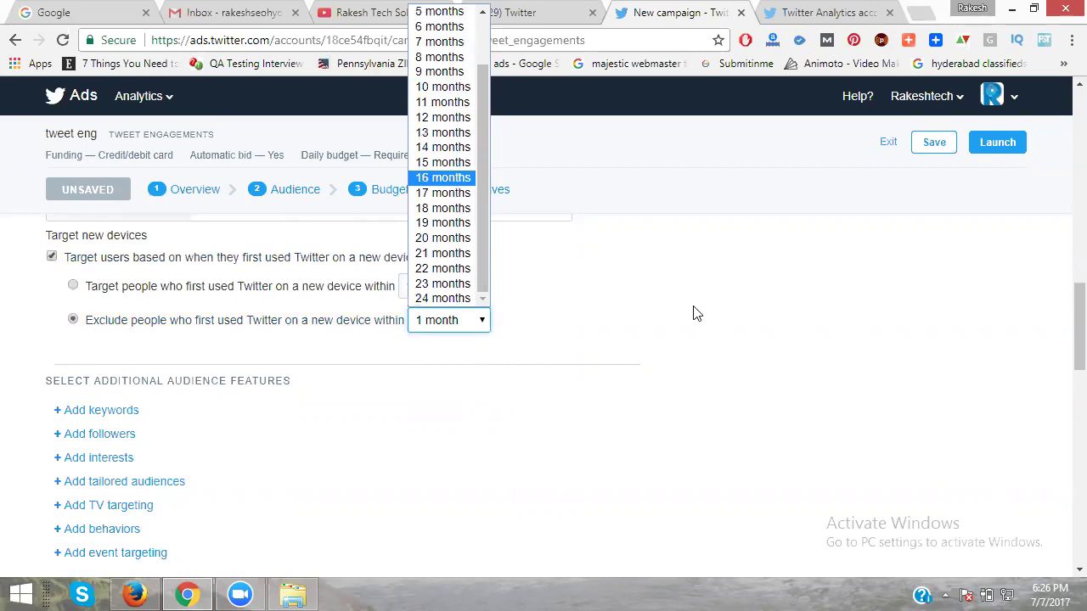
click(458, 298)
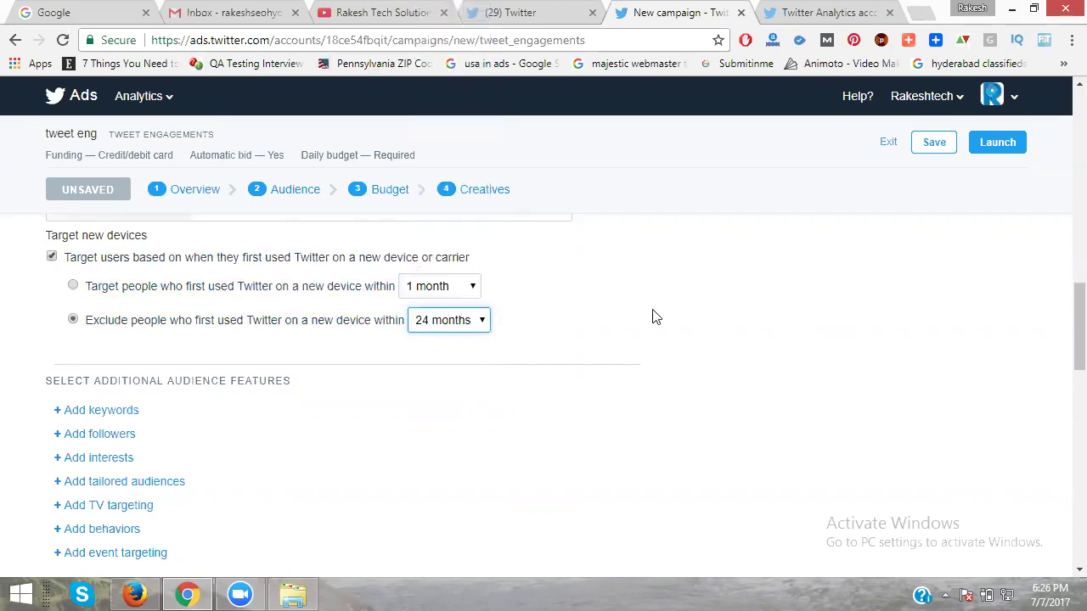
Try targeting people who first used Twitter on a new device within 14 months, and turn new-device targeting off.
scroll(654, 317, down, 6)
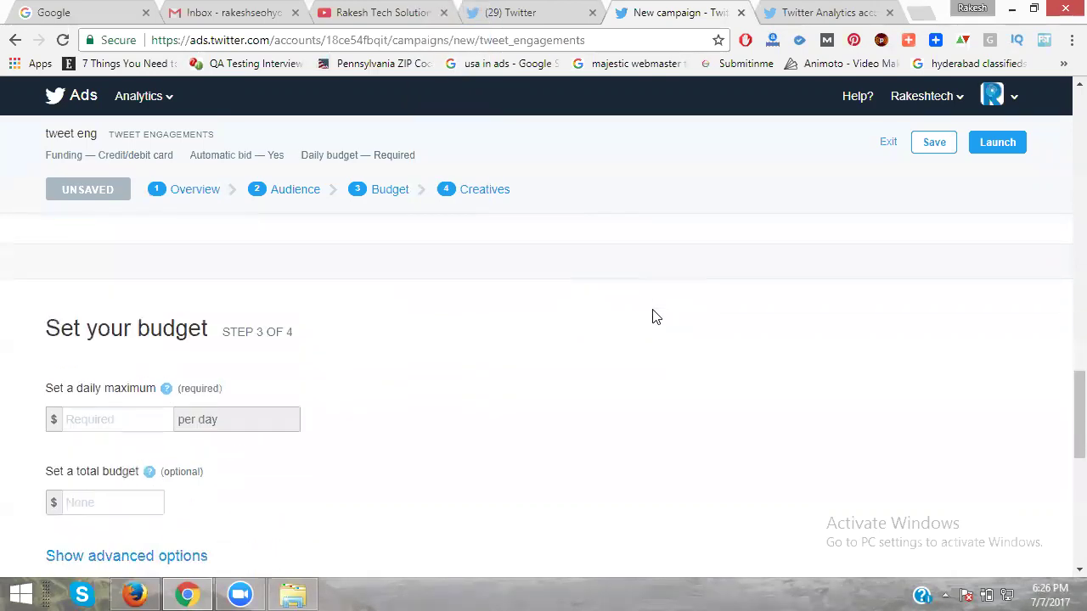
scroll(654, 316, up, 4)
scroll(653, 316, up, 3)
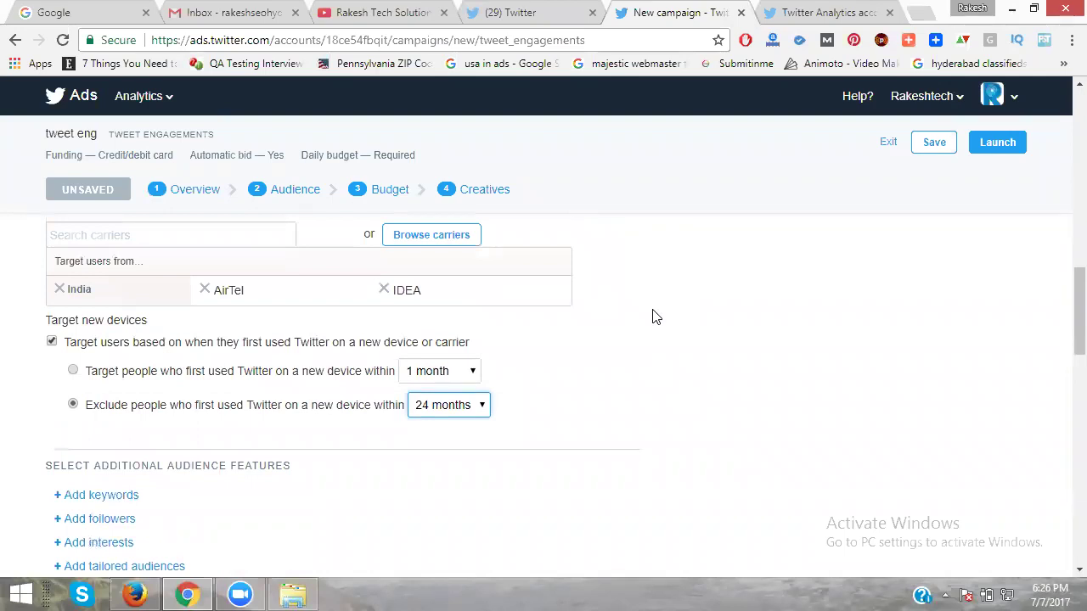
click(472, 372)
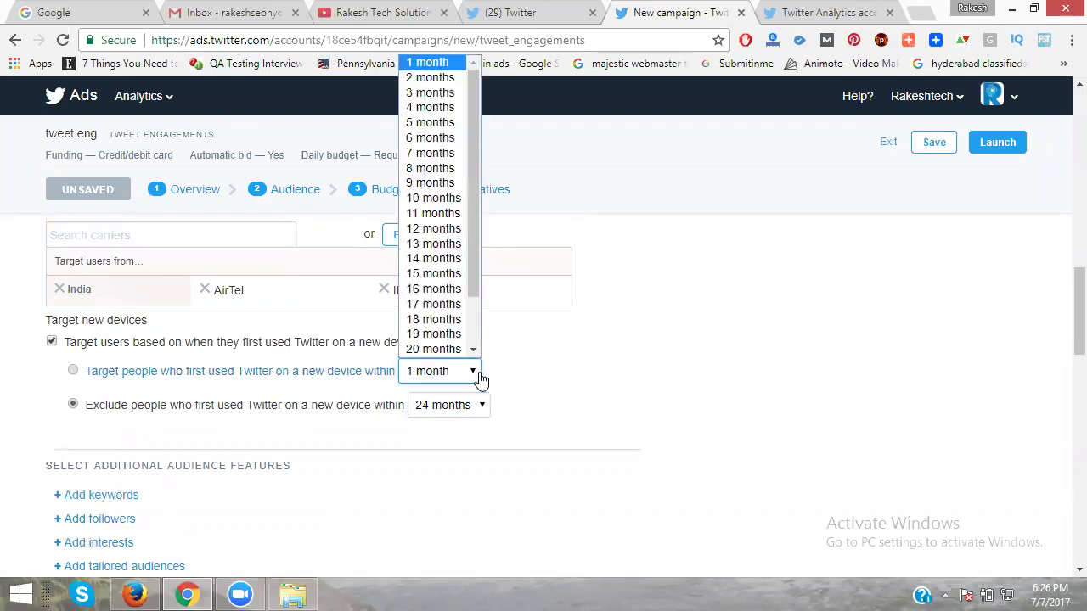
click(434, 258)
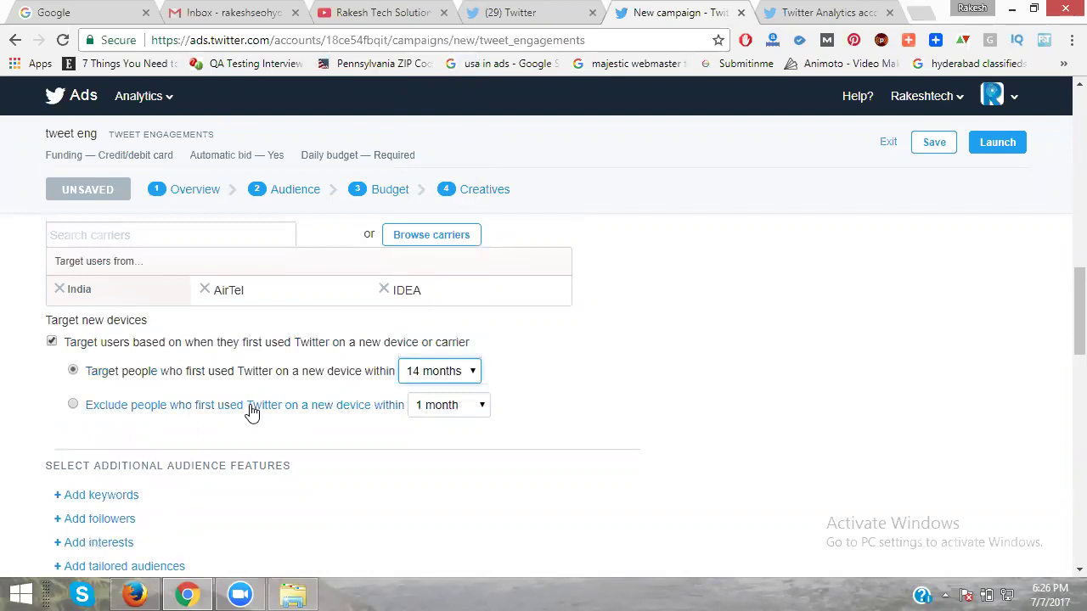
click(52, 342)
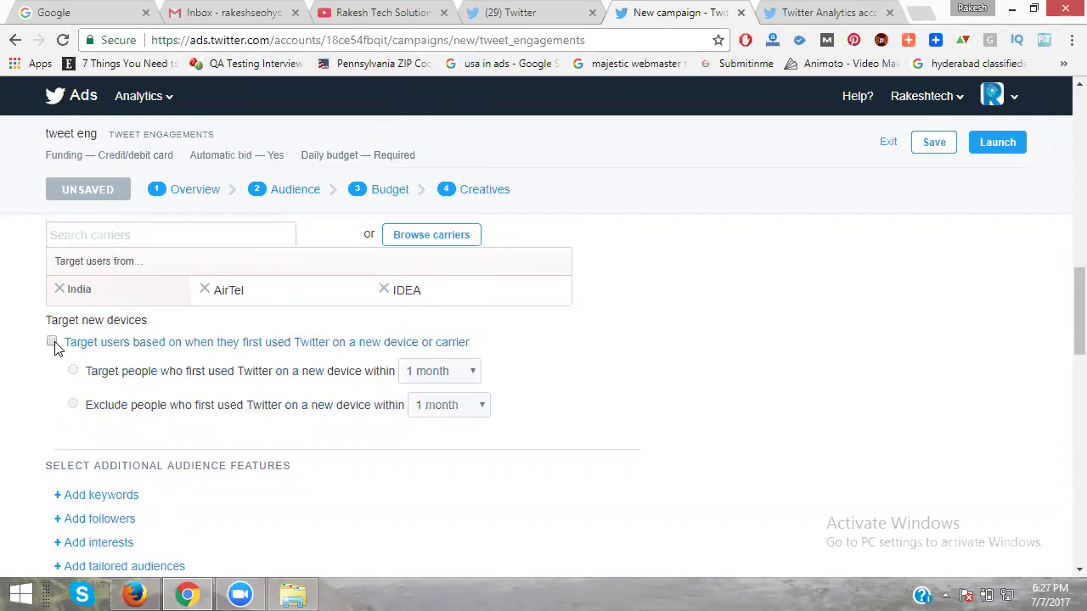
Set the tweet engagements campaign's daily maximum to $20 and its total budget to $120.
scroll(54, 348, down, 2)
scroll(54, 348, down, 1)
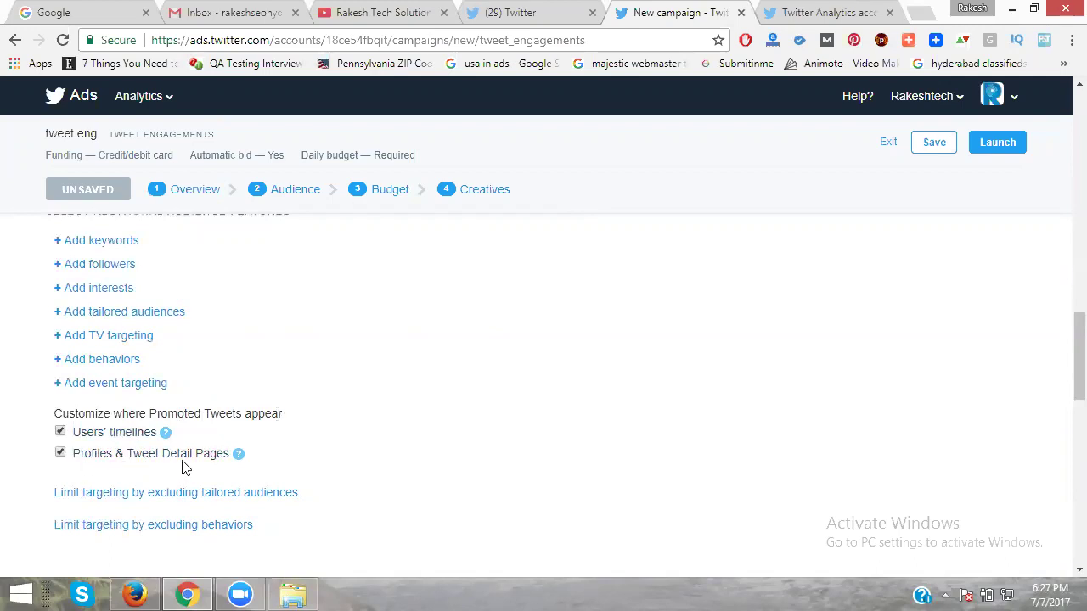
scroll(242, 447, down, 5)
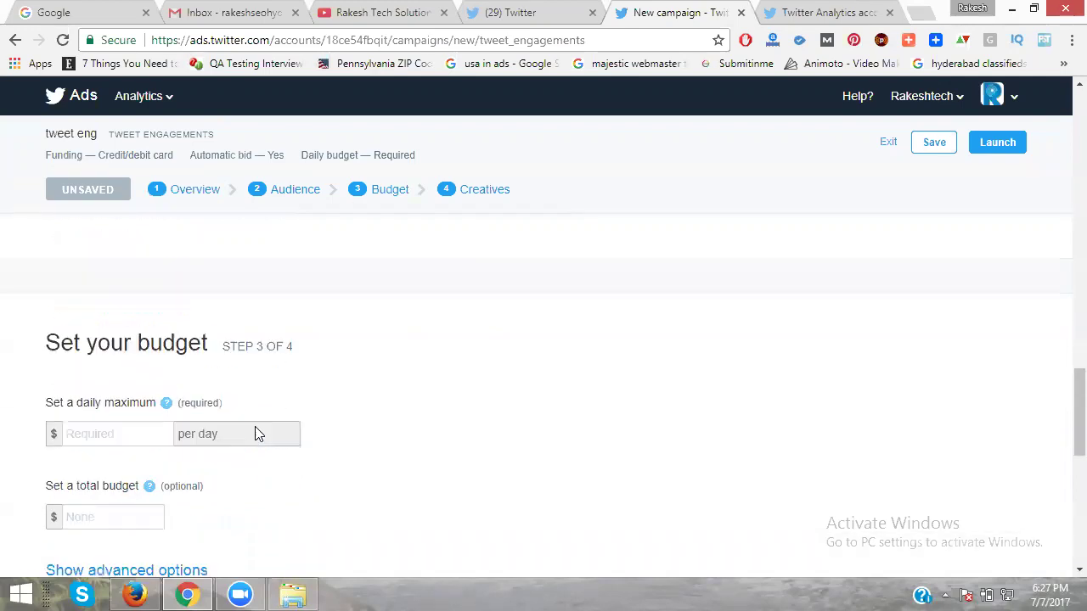
click(125, 419)
text(20)
click(96, 512)
text(120)
Choose the listed Twitter account as the source of the creatives and switch the preview to Desktop.
scroll(146, 531, down, 3)
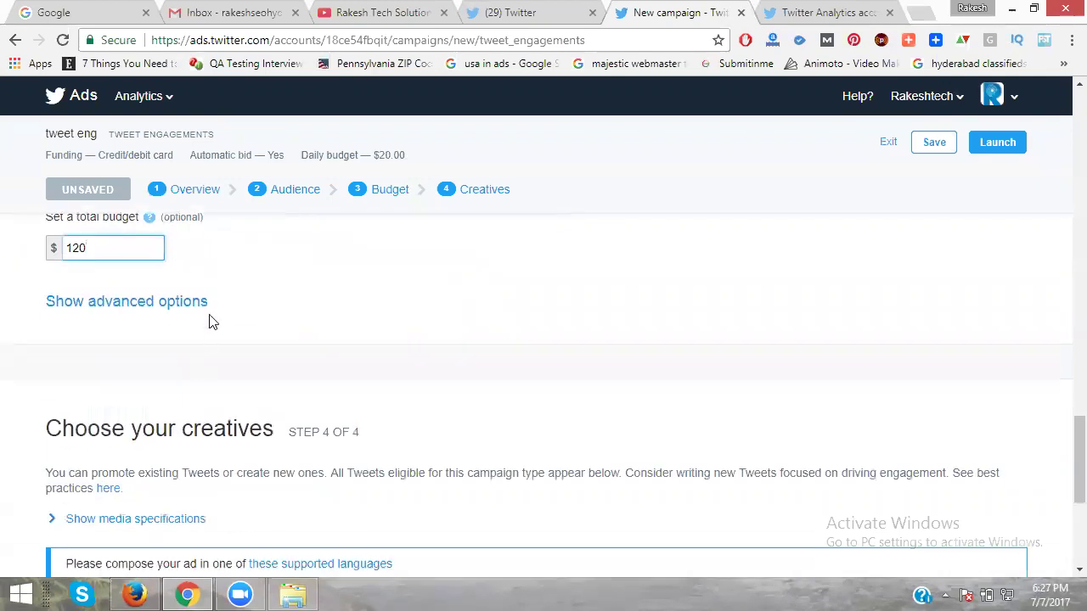
scroll(209, 315, down, 3)
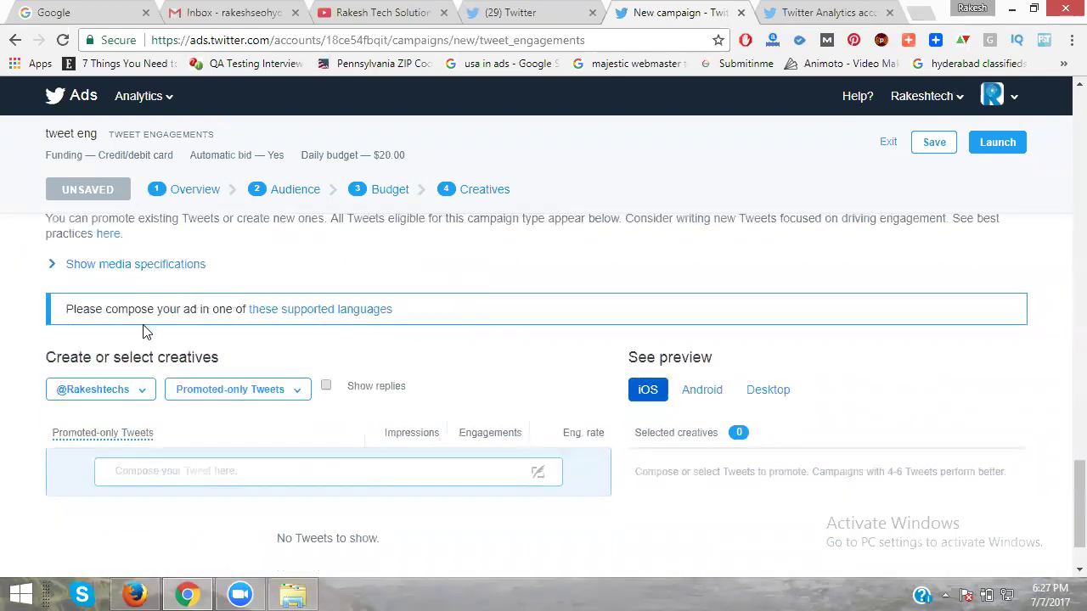
click(129, 389)
click(124, 429)
click(758, 390)
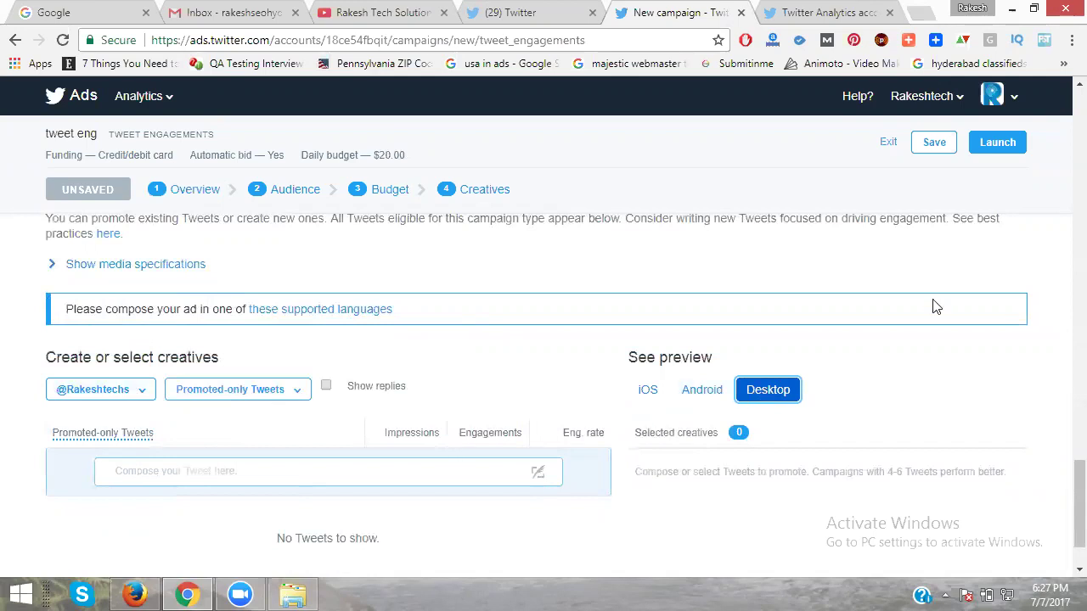
Review the tweet eng campaign's settings and save it without launching.
scroll(934, 305, up, 3)
scroll(934, 305, up, 5)
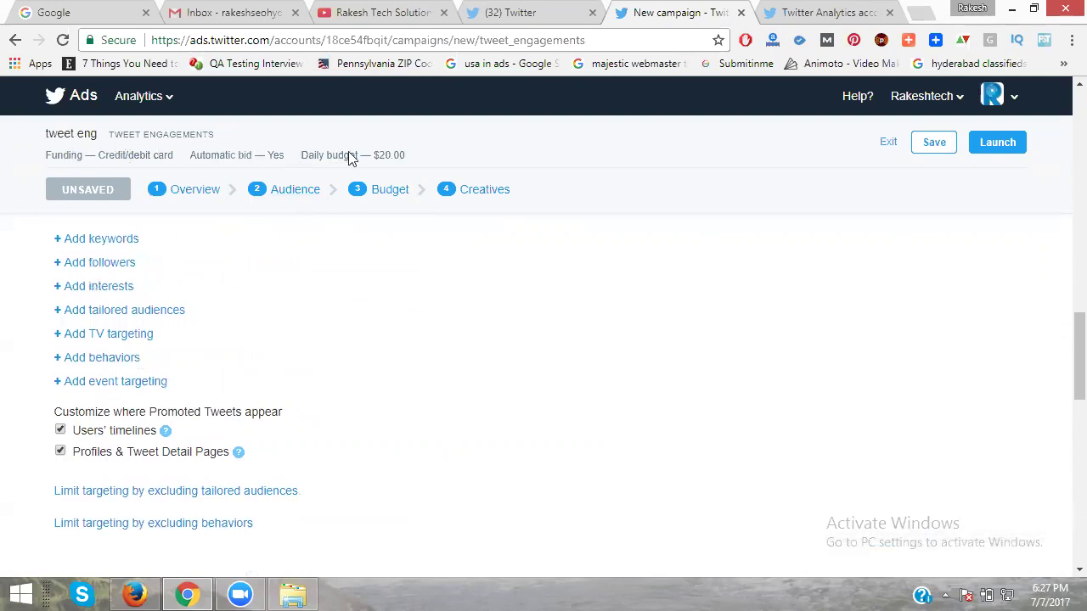
click(922, 143)
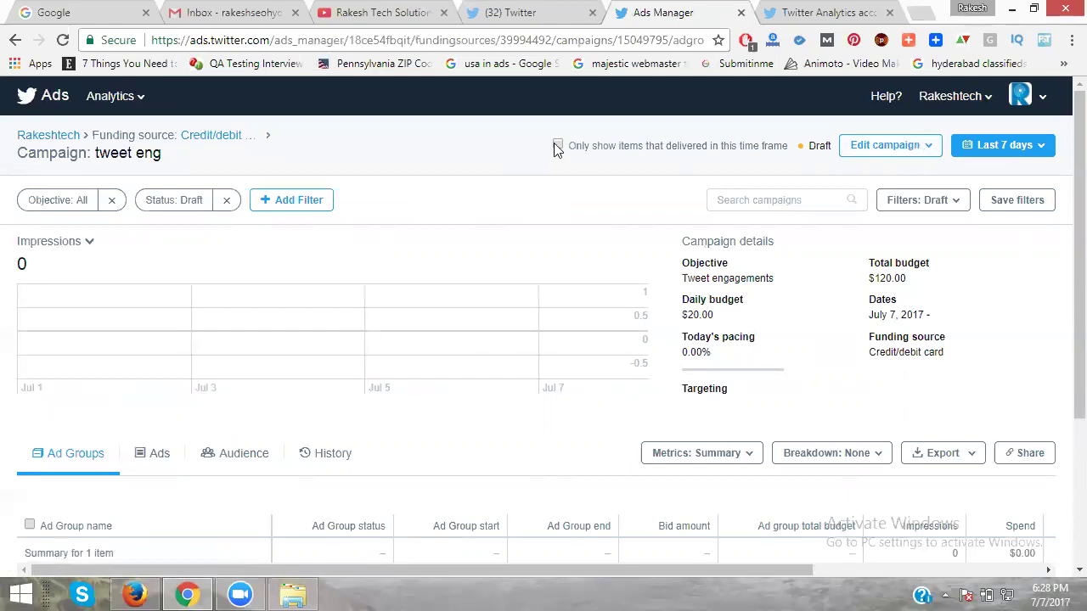
Open the tweet eng draft in the original dashboard, and leave its campaign editor without saving changes.
click(893, 152)
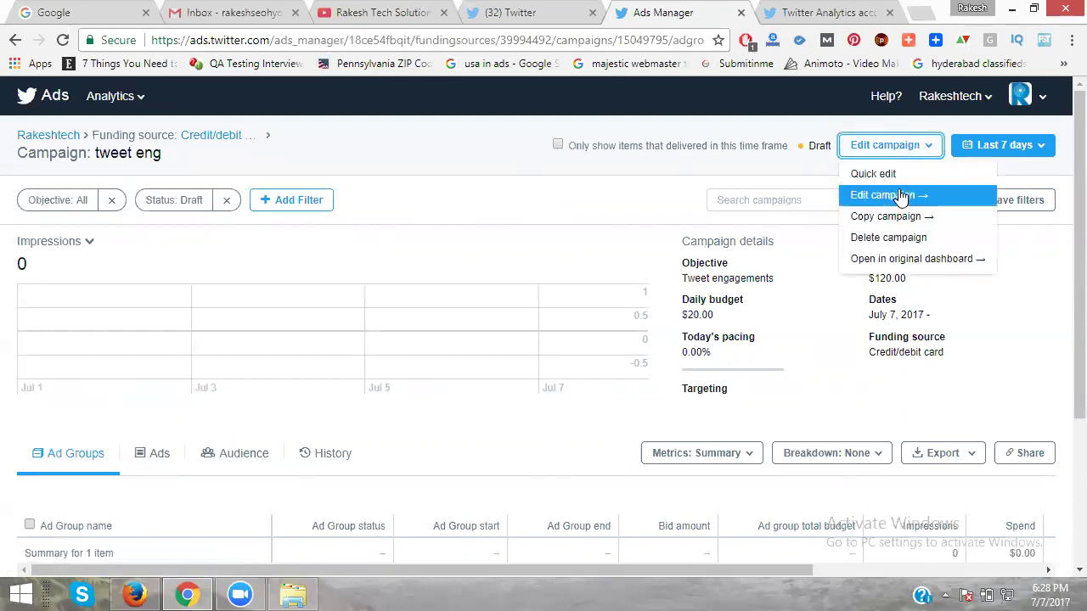
click(891, 260)
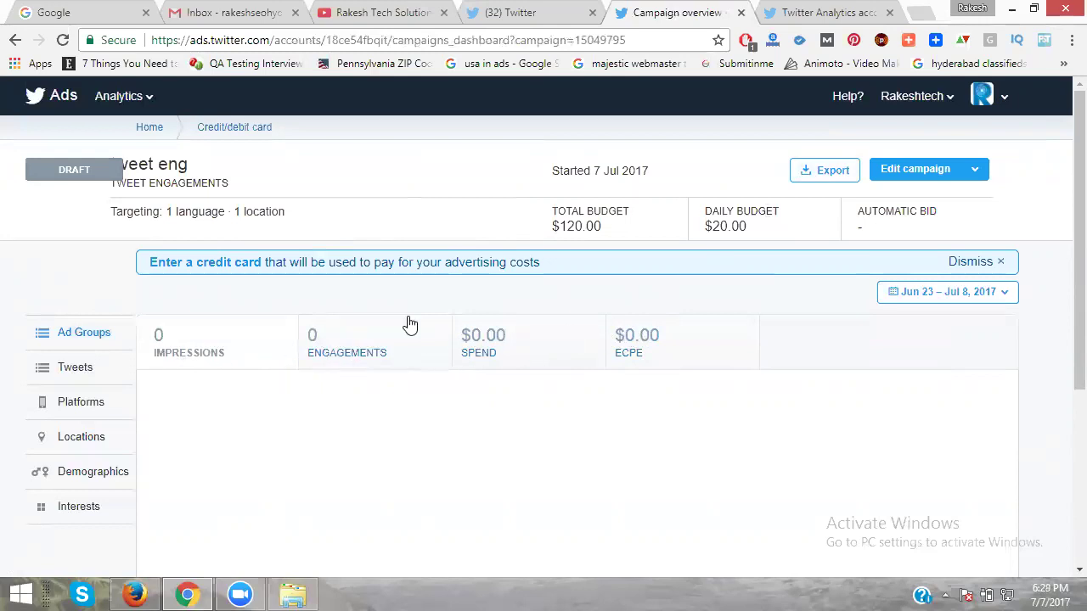
click(950, 172)
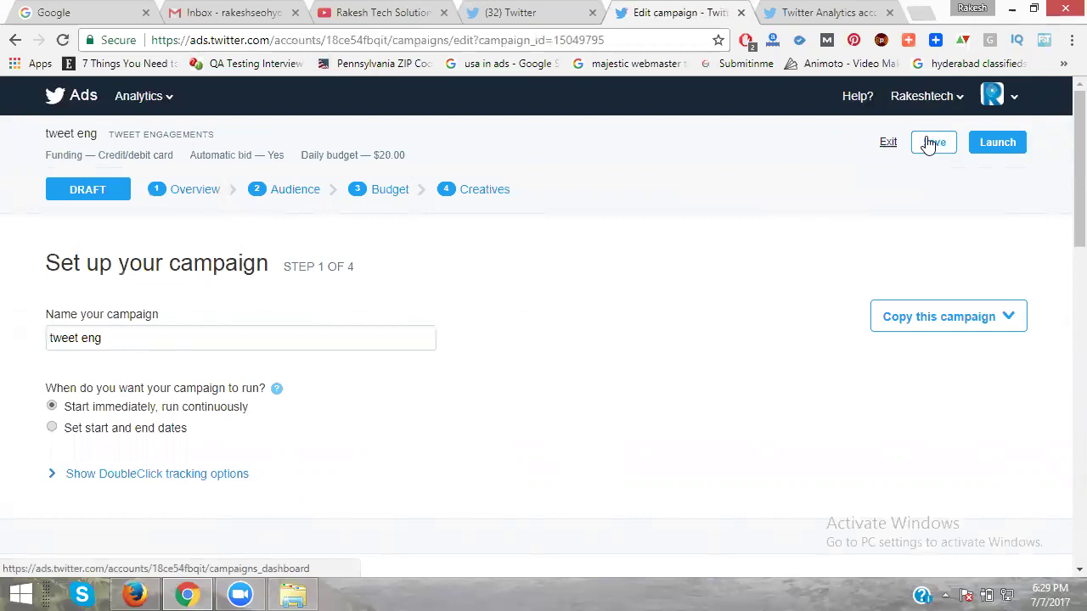
click(930, 145)
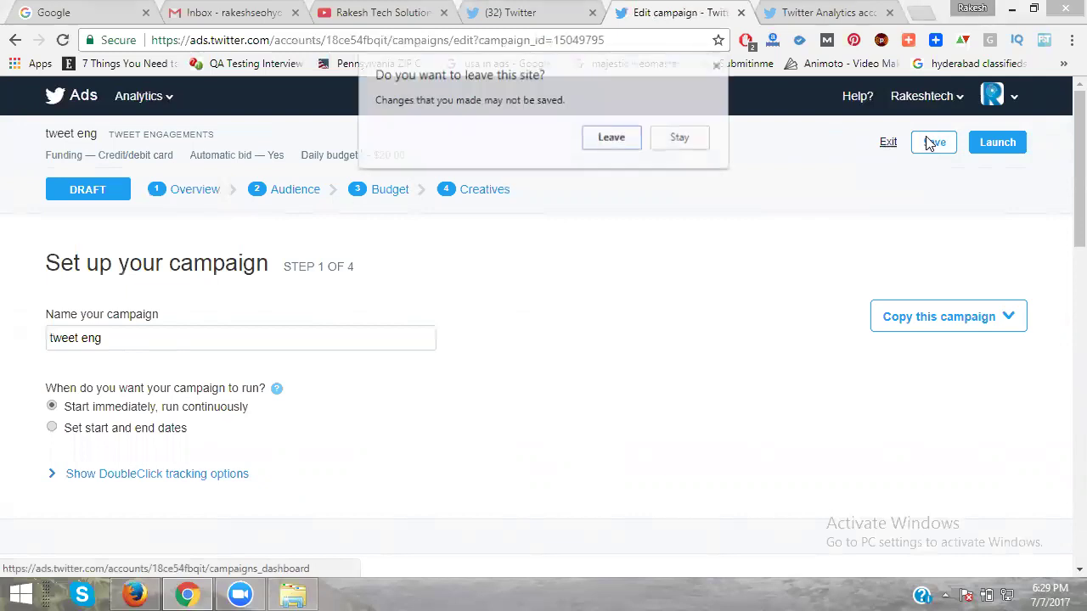
click(612, 140)
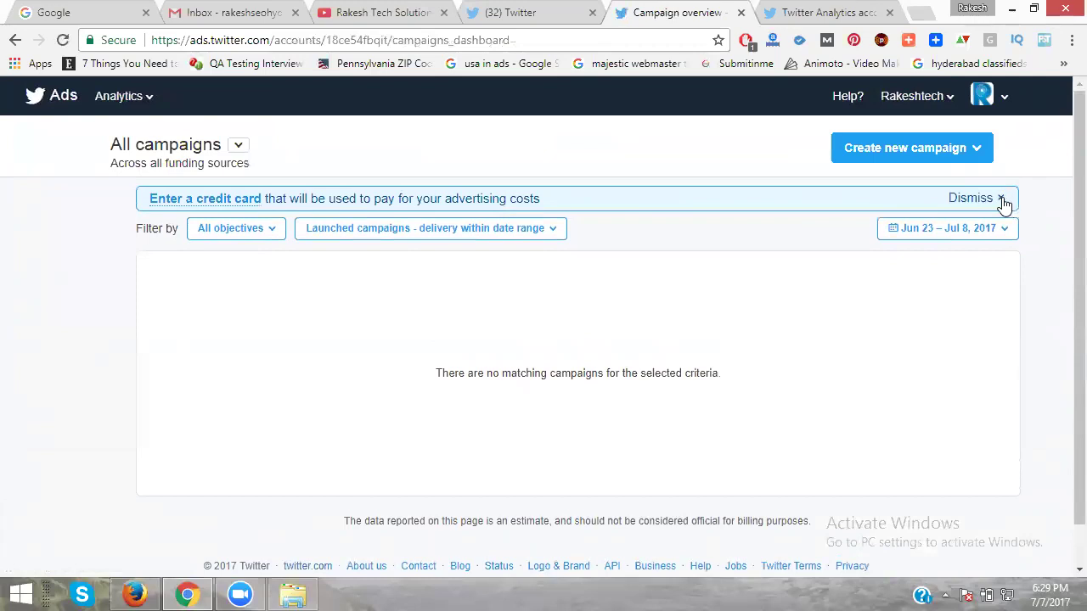
Dismiss the credit card notice on the All campaigns page and show the available new campaign types.
click(1001, 199)
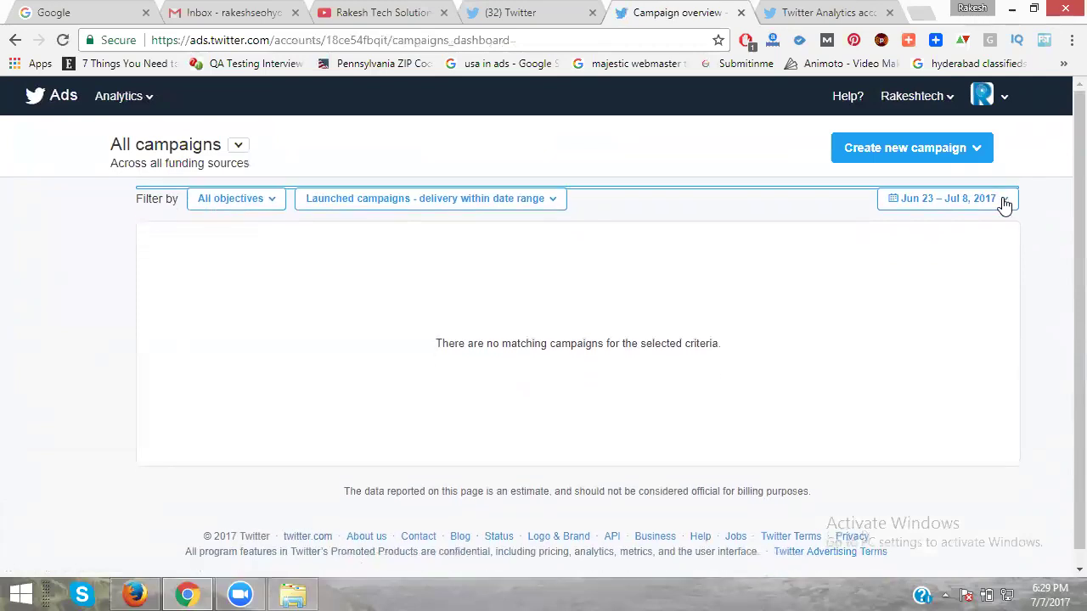
click(979, 158)
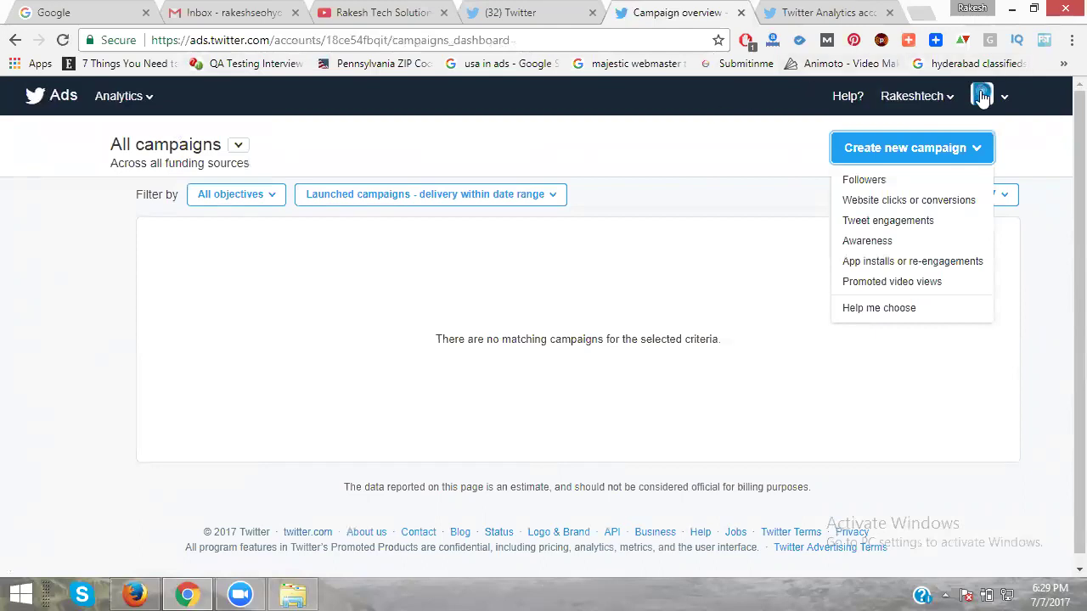
mouse_move(982, 99)
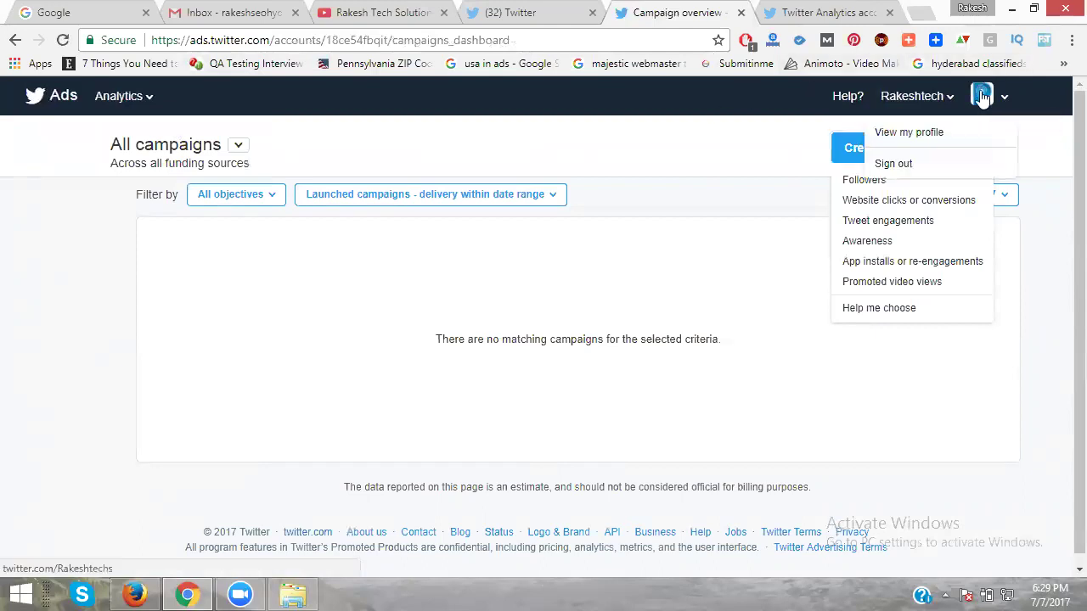
Reopen Twitter Ads from the Twitter home page and review the form for adding a payment method.
click(505, 13)
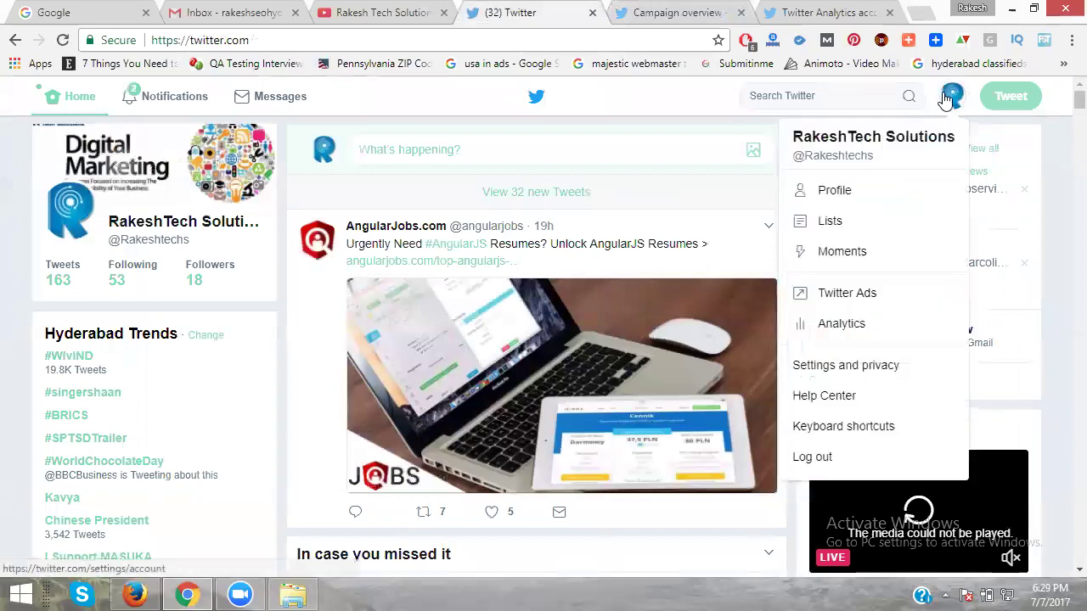
click(865, 291)
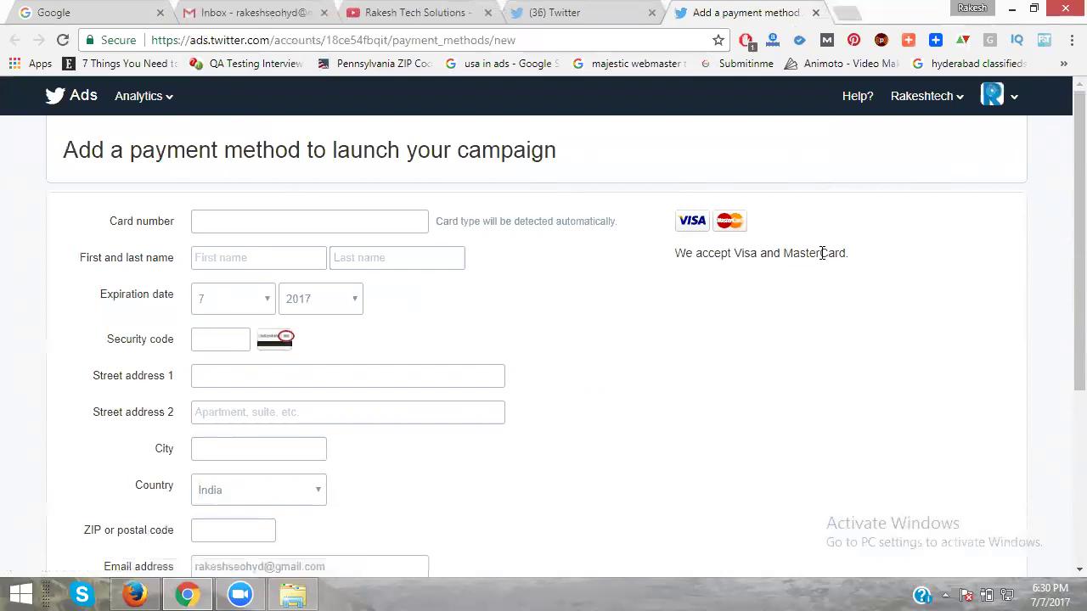
scroll(821, 257, down, 3)
scroll(821, 261, down, 1)
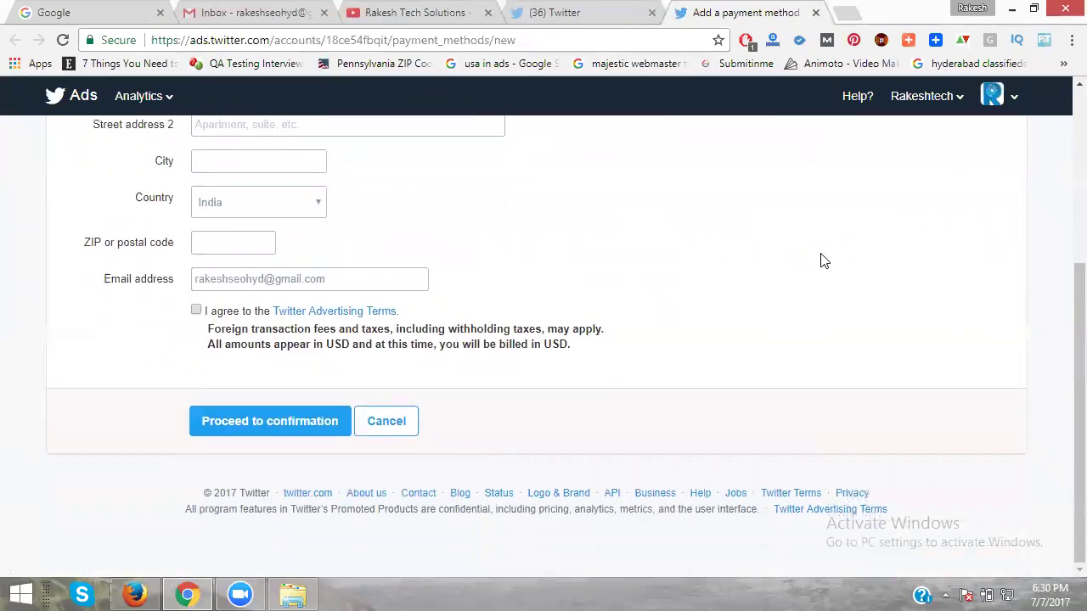
Leave the payment method form, choose credit card as a new funding source and review its entry form.
click(402, 431)
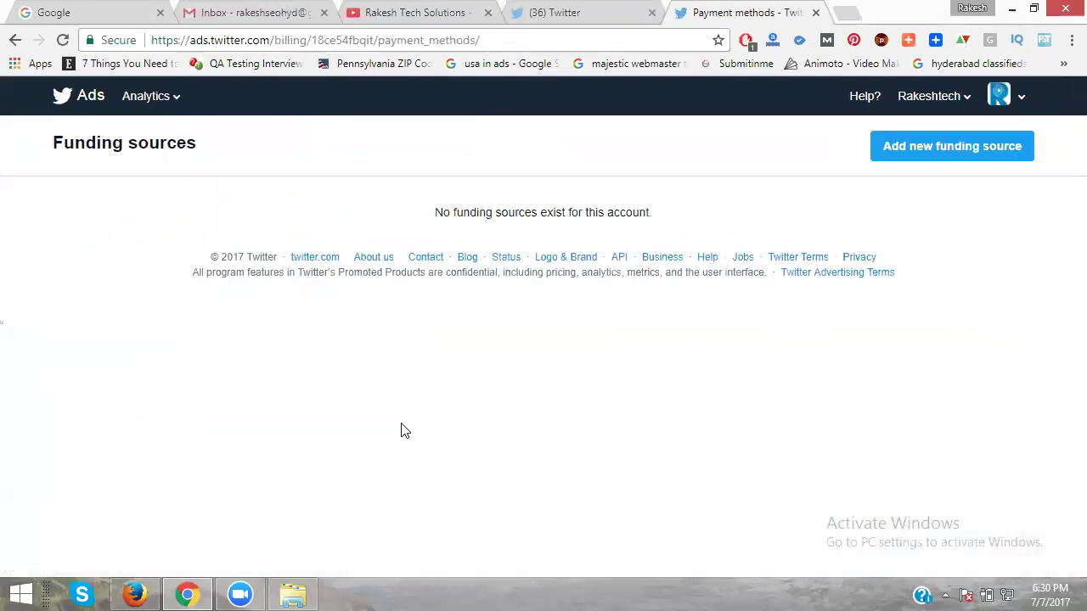
click(923, 151)
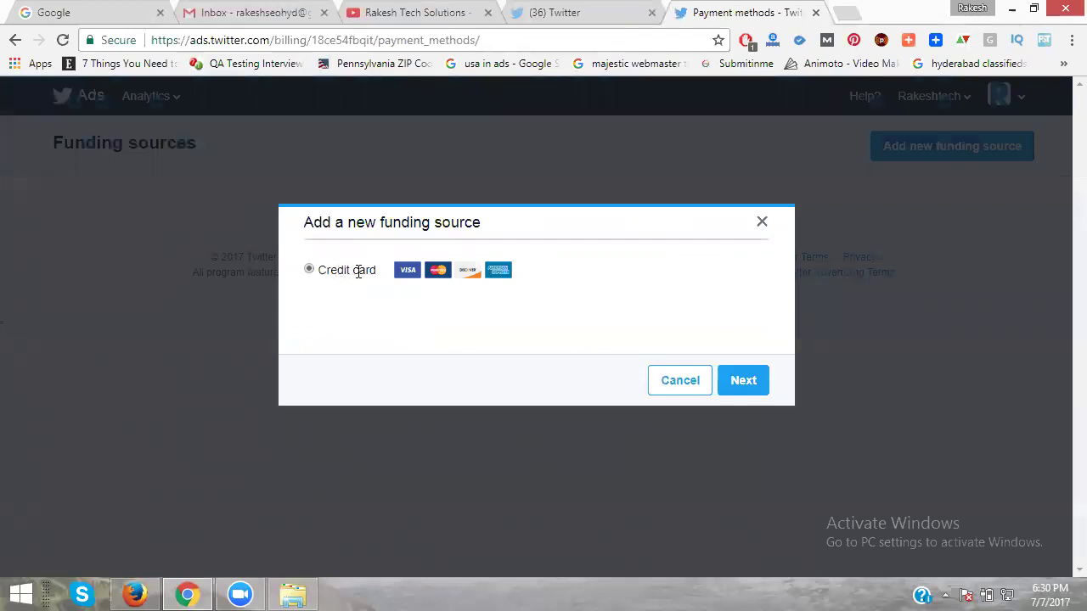
click(725, 381)
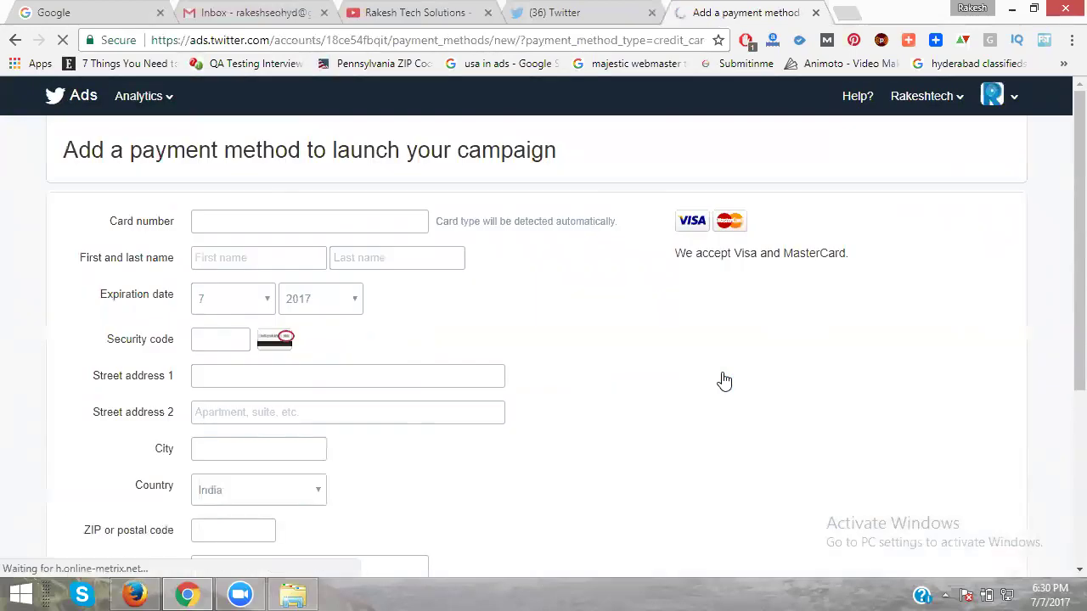
scroll(1047, 208, down, 4)
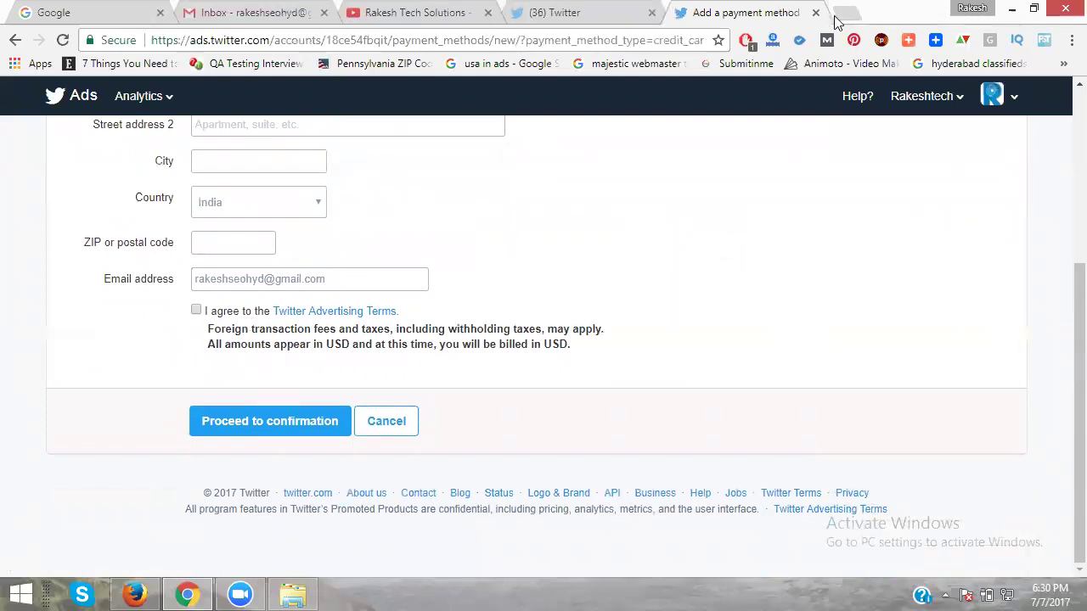
Open Ads Manager by way of the account's access settings and show the campaign types available for creation.
click(628, 19)
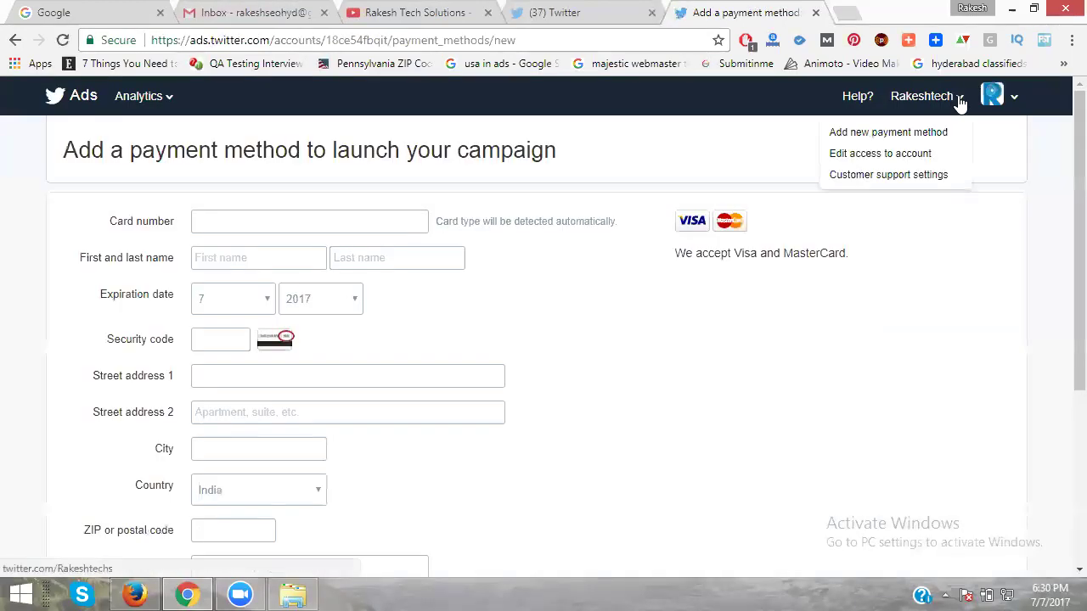
click(894, 160)
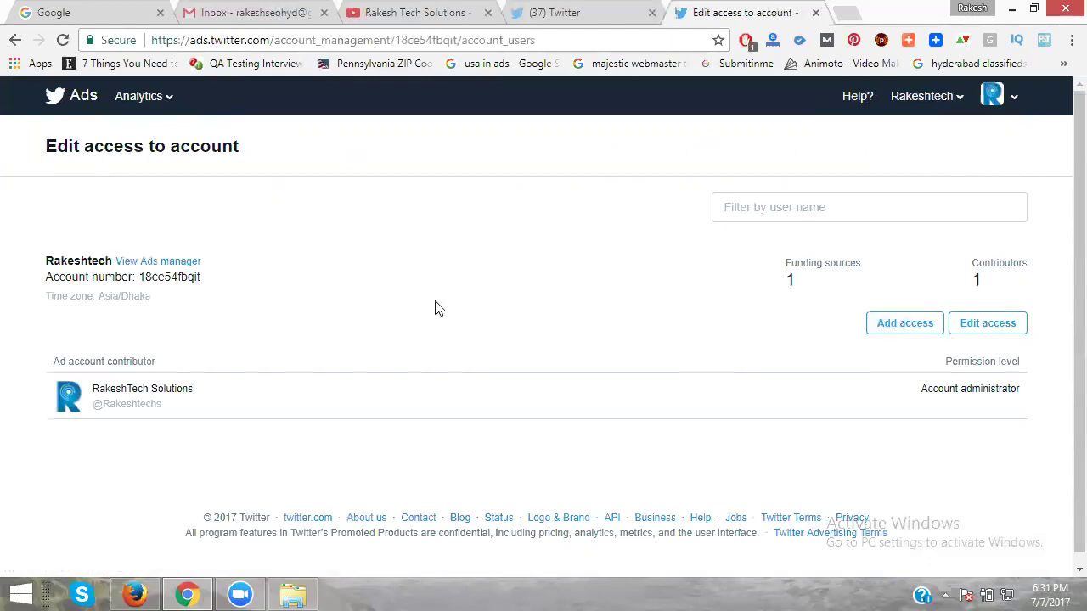
click(162, 265)
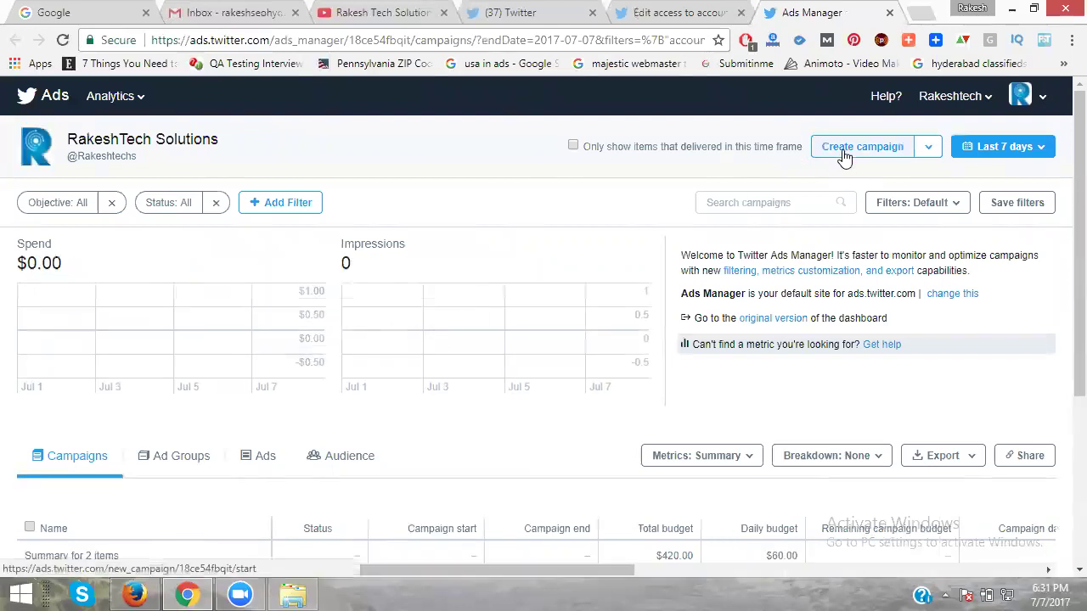
click(930, 149)
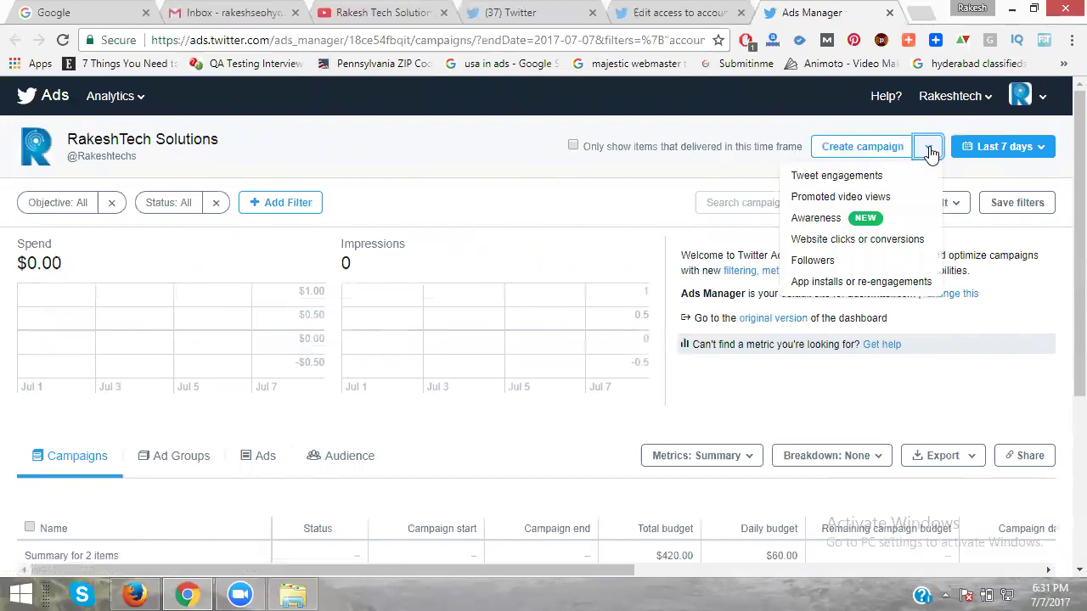
click(984, 170)
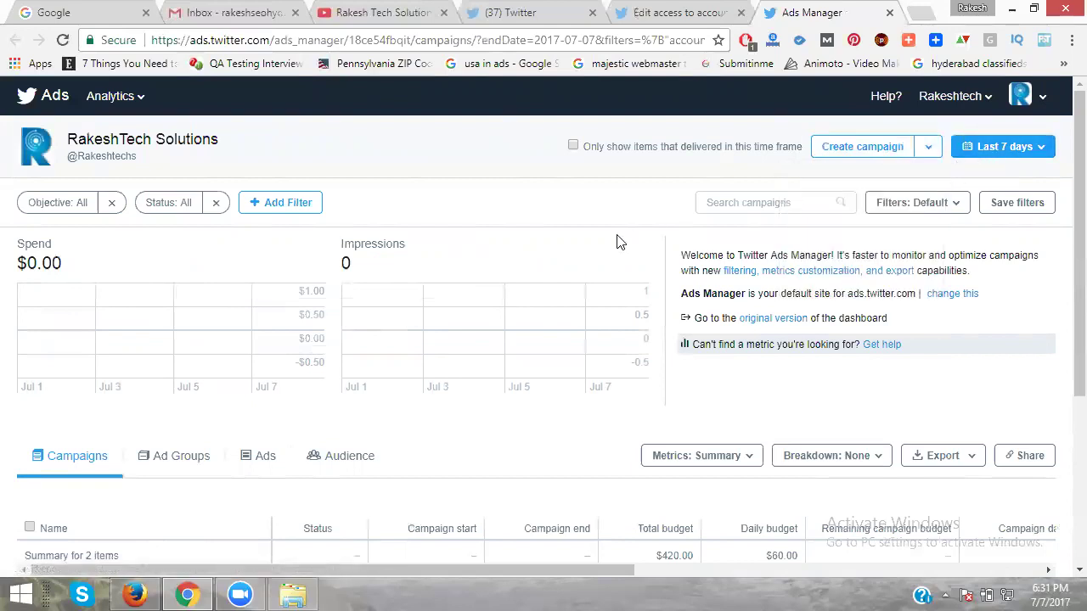
Examine the actions available for the tweet eng and followers campaigns in the campaign list.
scroll(624, 242, down, 3)
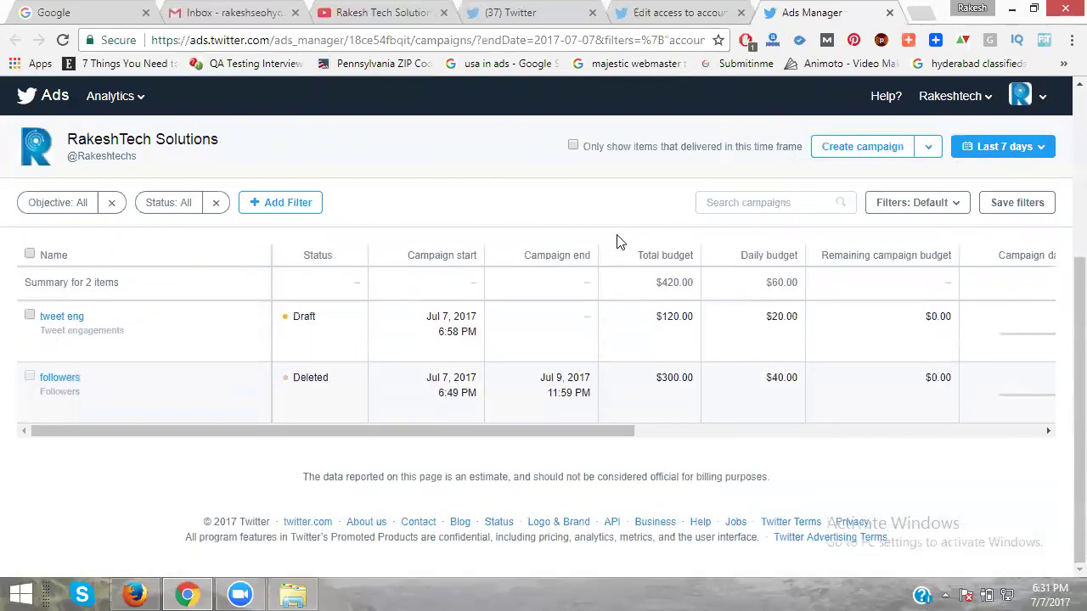
click(30, 256)
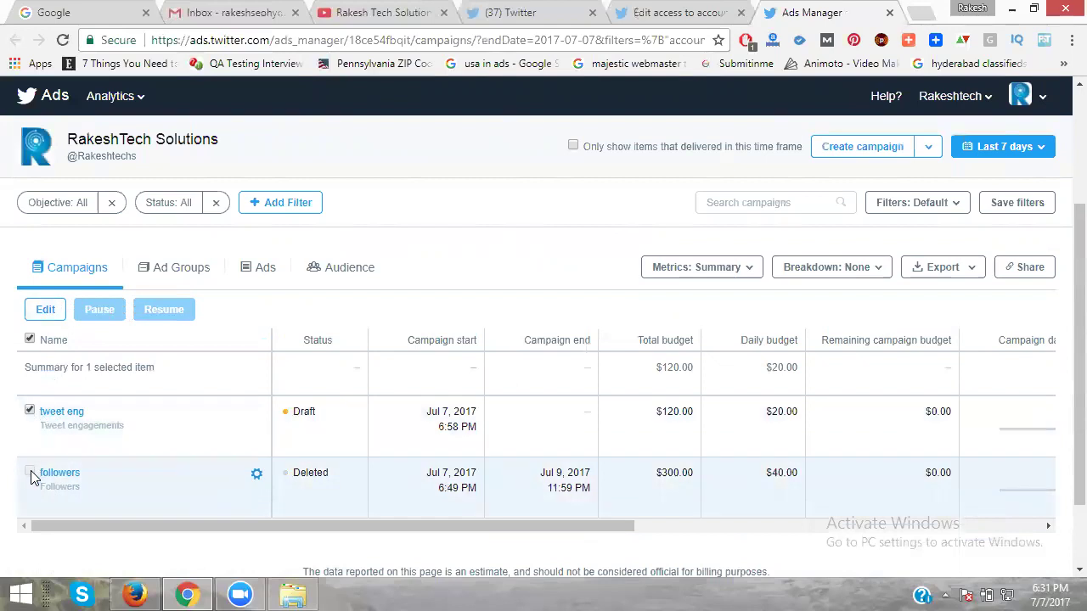
click(257, 415)
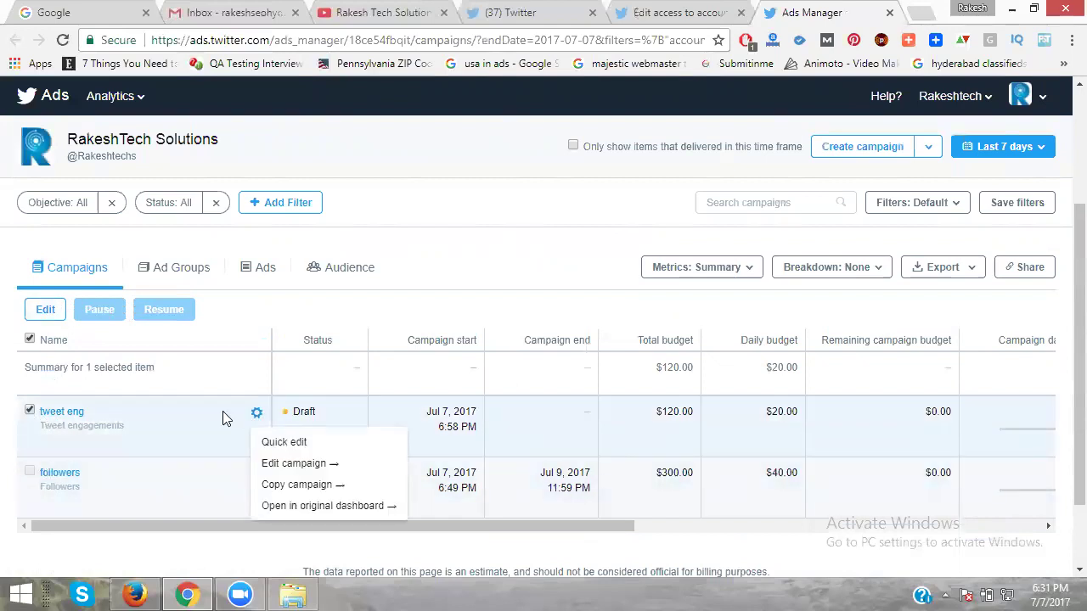
click(30, 339)
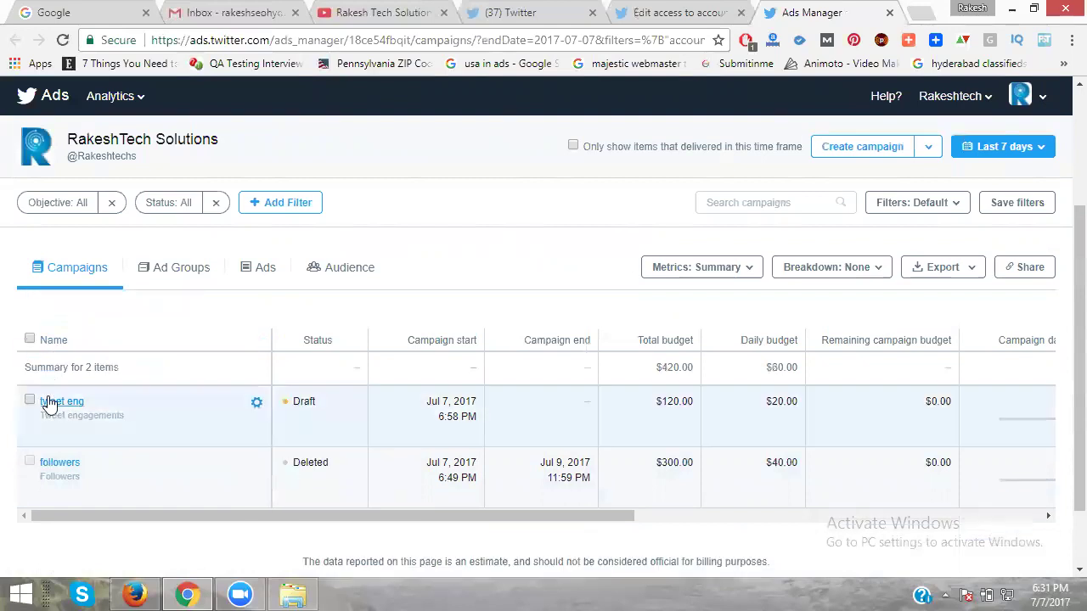
click(258, 471)
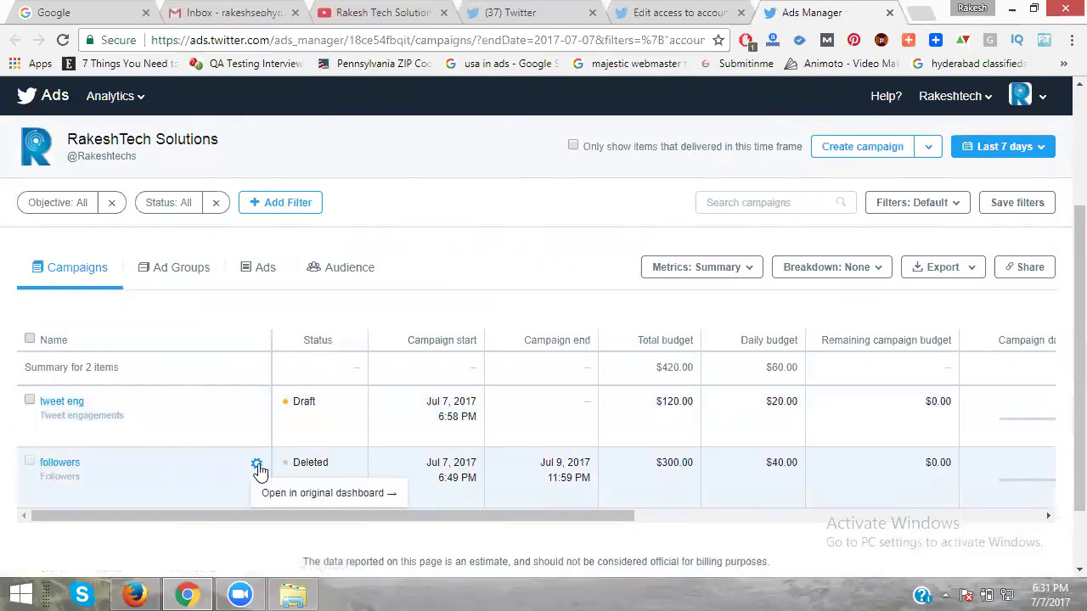
click(256, 402)
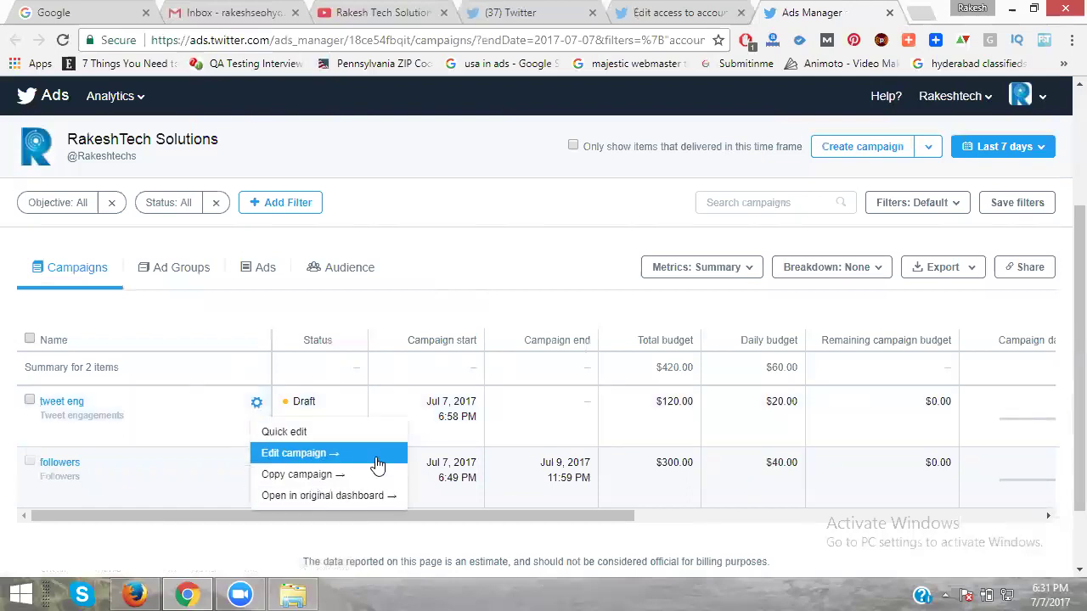
click(289, 412)
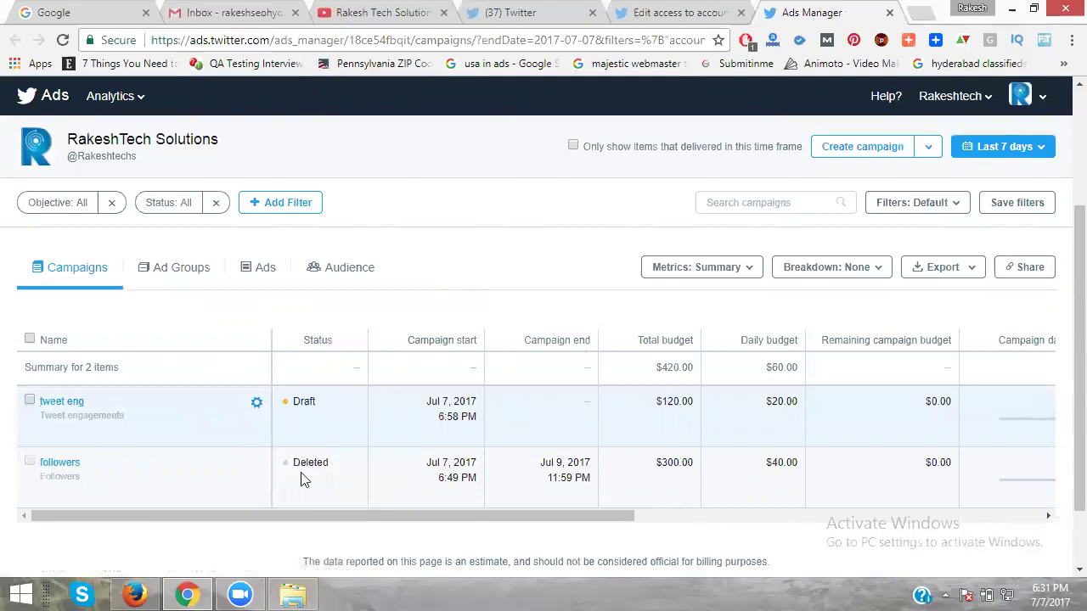
Open the tweet eng draft for full editing, review its audience targeting and save the campaign without launching.
click(258, 404)
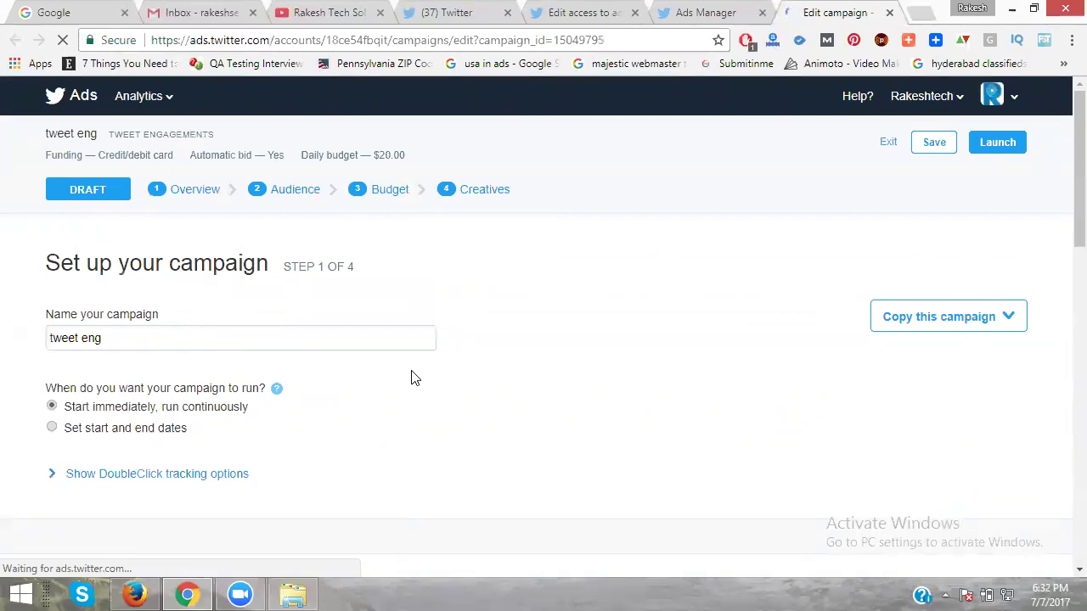
scroll(413, 377, down, 7)
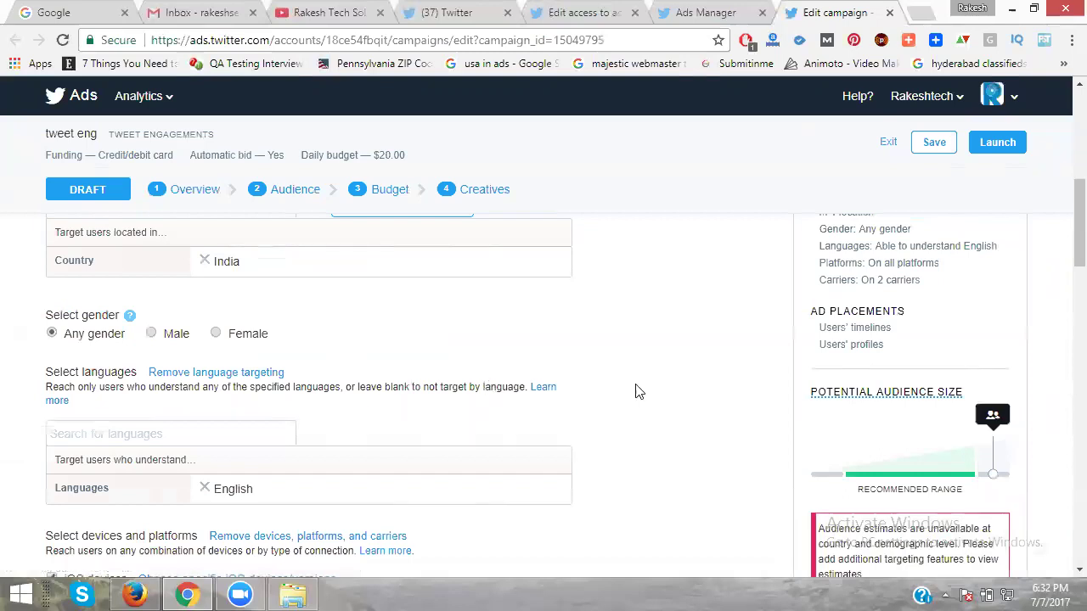
click(934, 142)
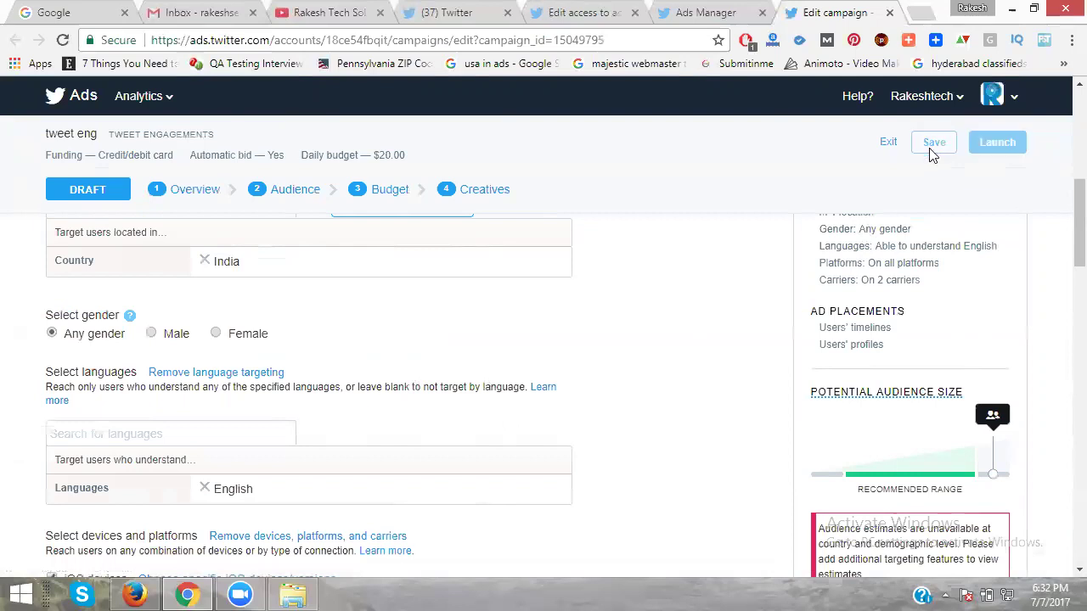